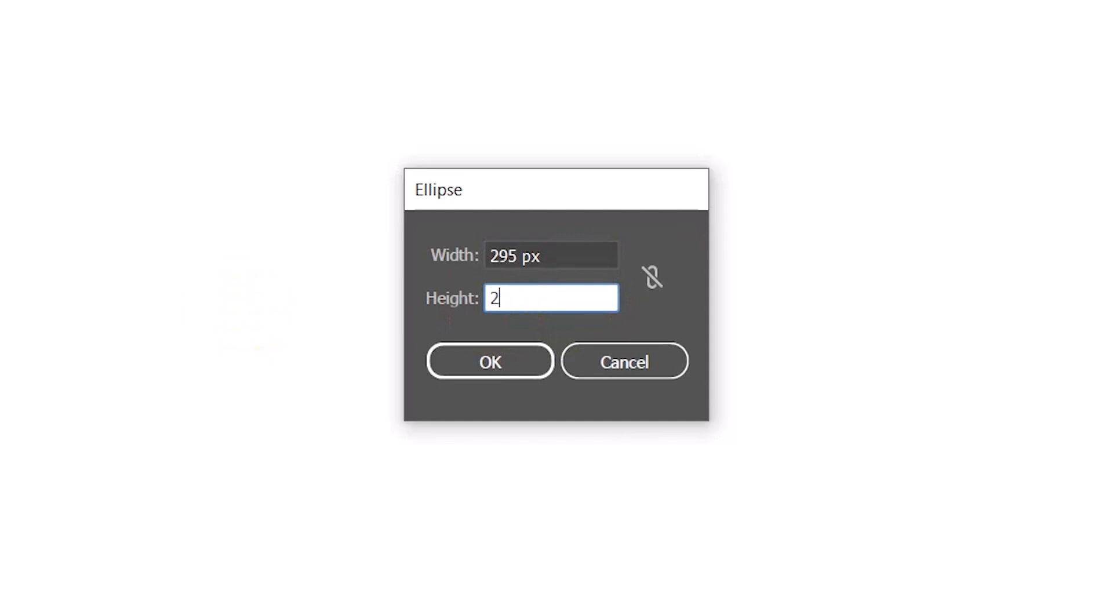
- Draw a 295 px circle and a separate 75 px circle beside it
left_click(463, 365)
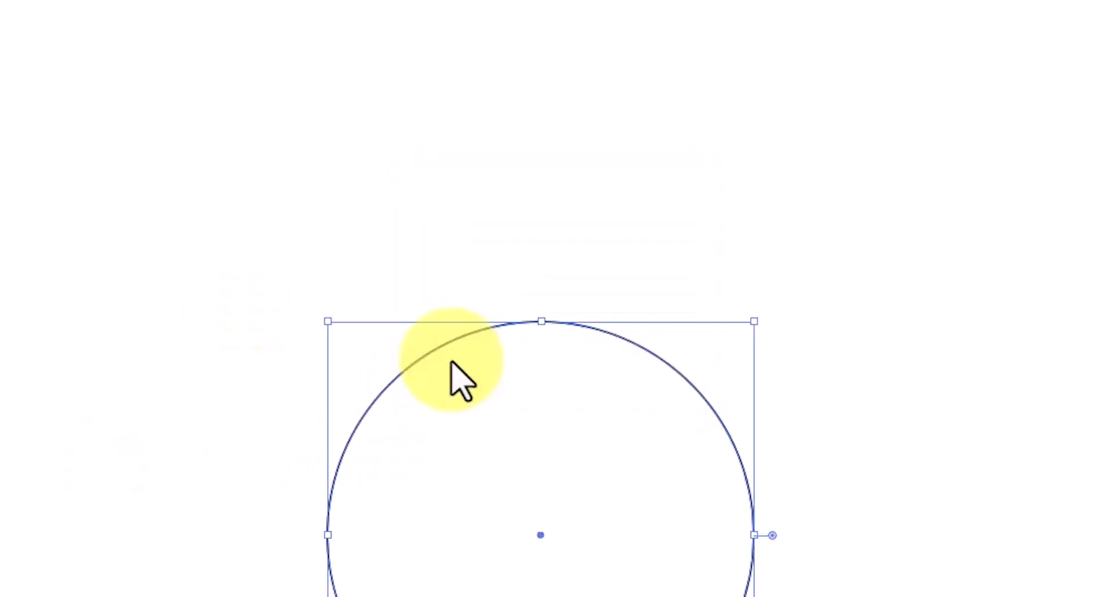
left_click(9, 79)
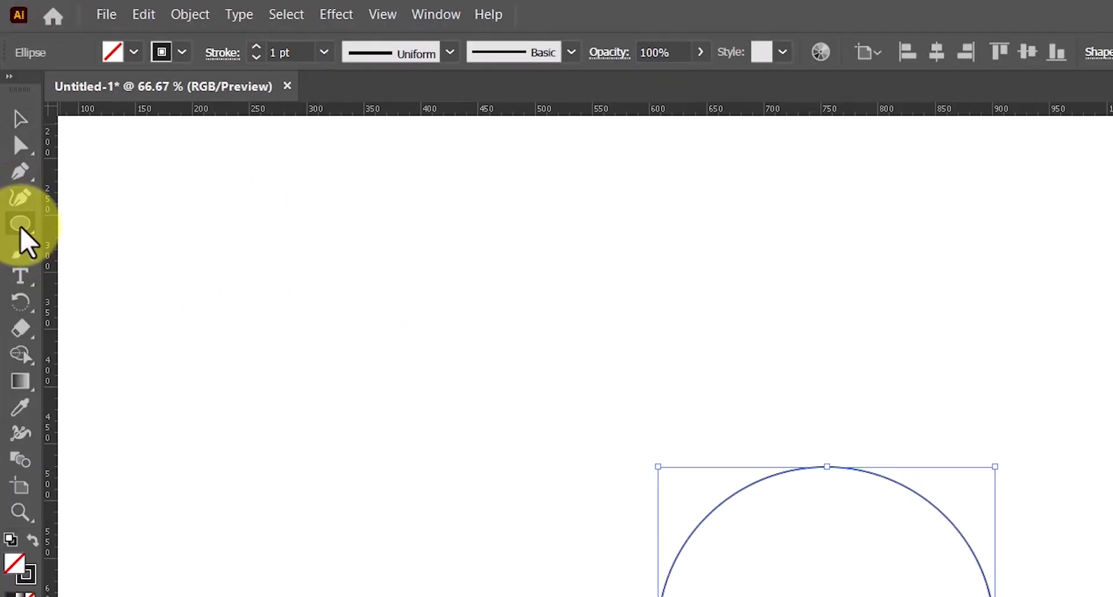
left_click_drag(14, 150, 70, 172)
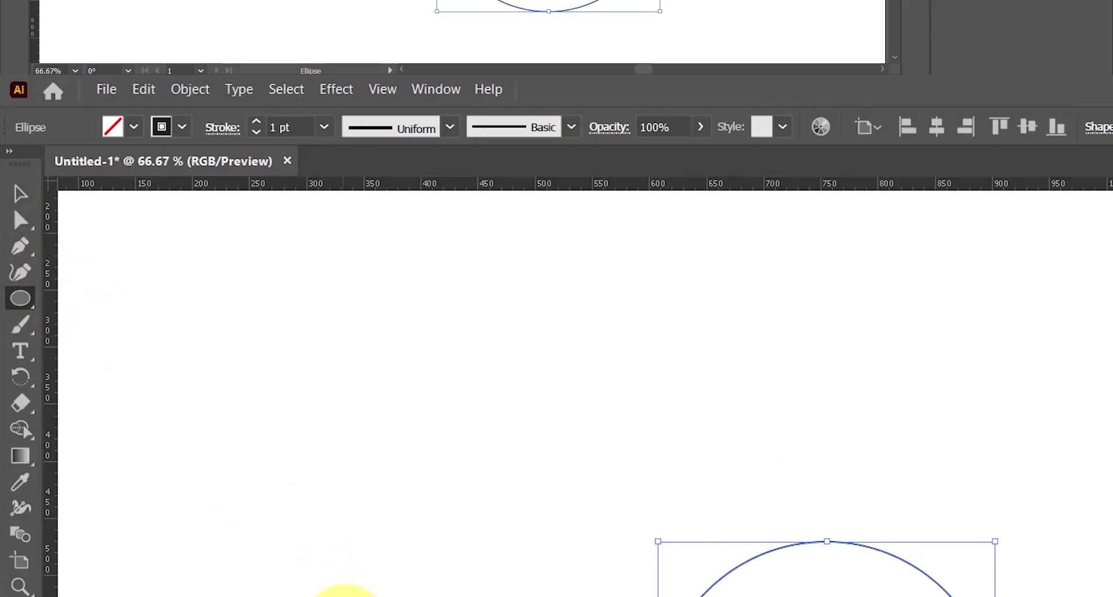
left_click(584, 591)
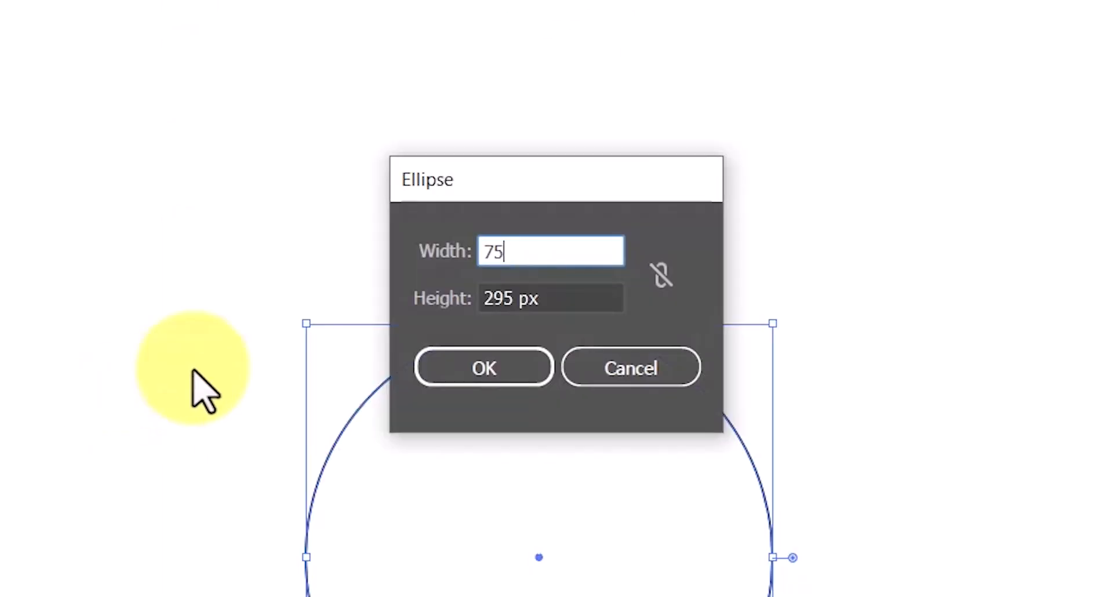
key("Tab")
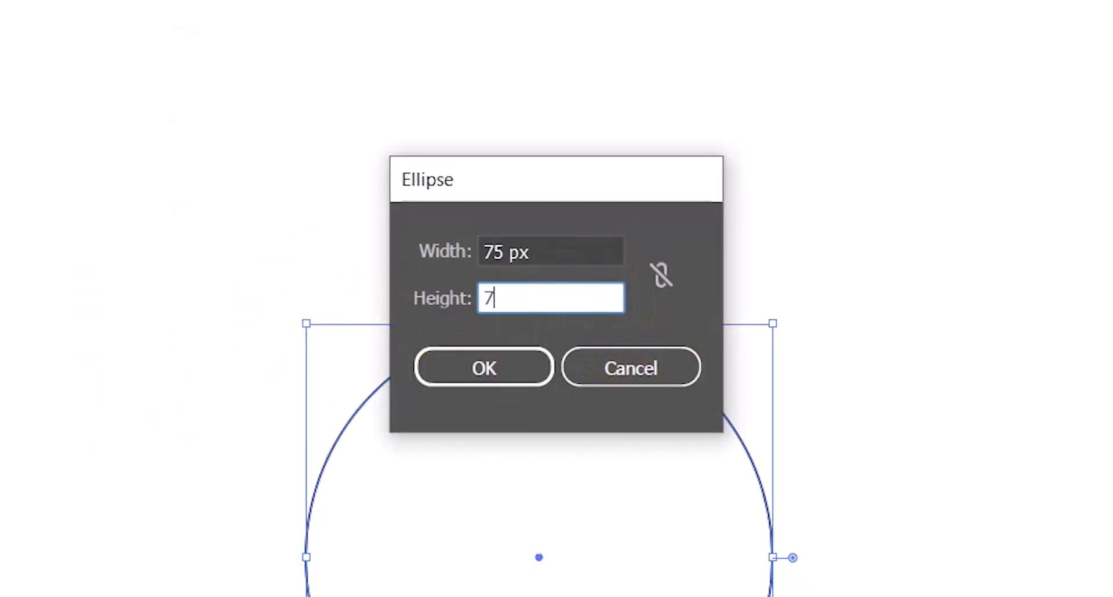
left_click(475, 370)
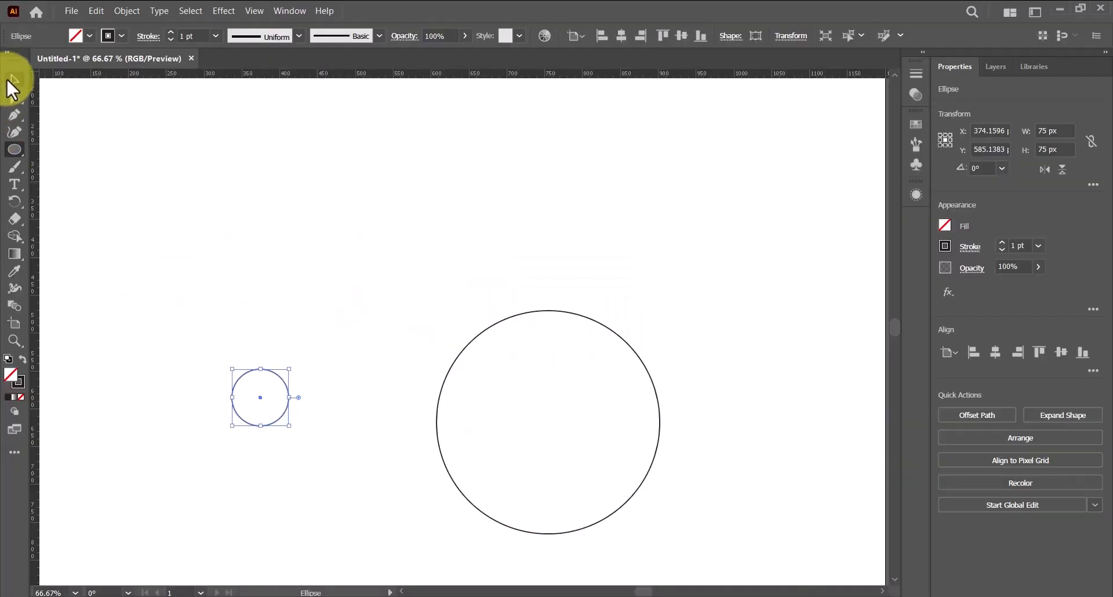
- Select both circles and align their centres horizontally and vertically so they are concentric
left_click(11, 81)
left_click_drag(173, 303, 701, 536)
left_click(998, 357)
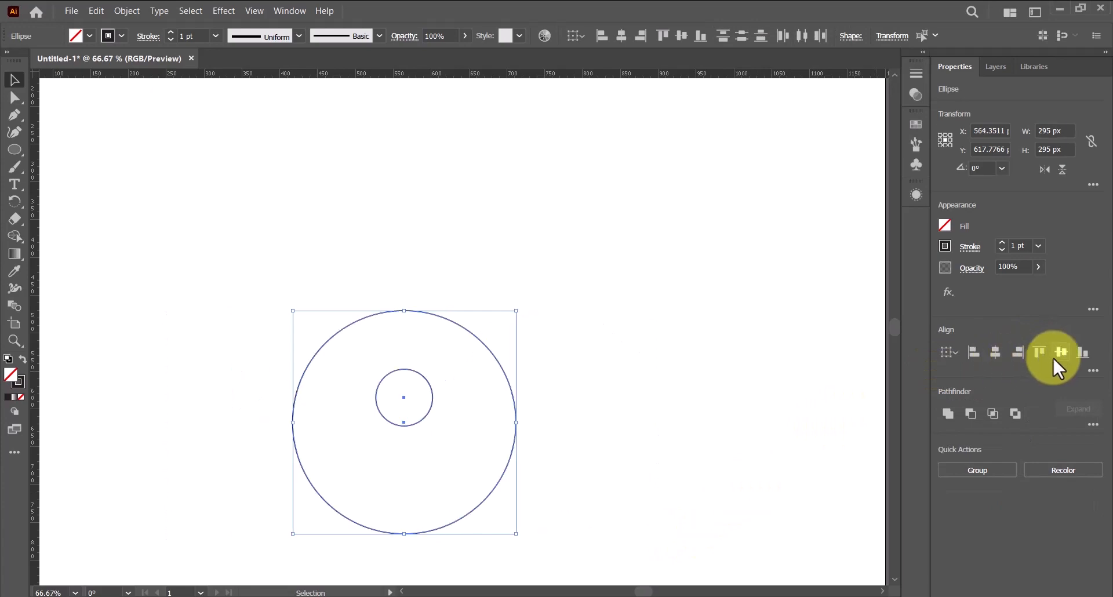
left_click(1055, 355)
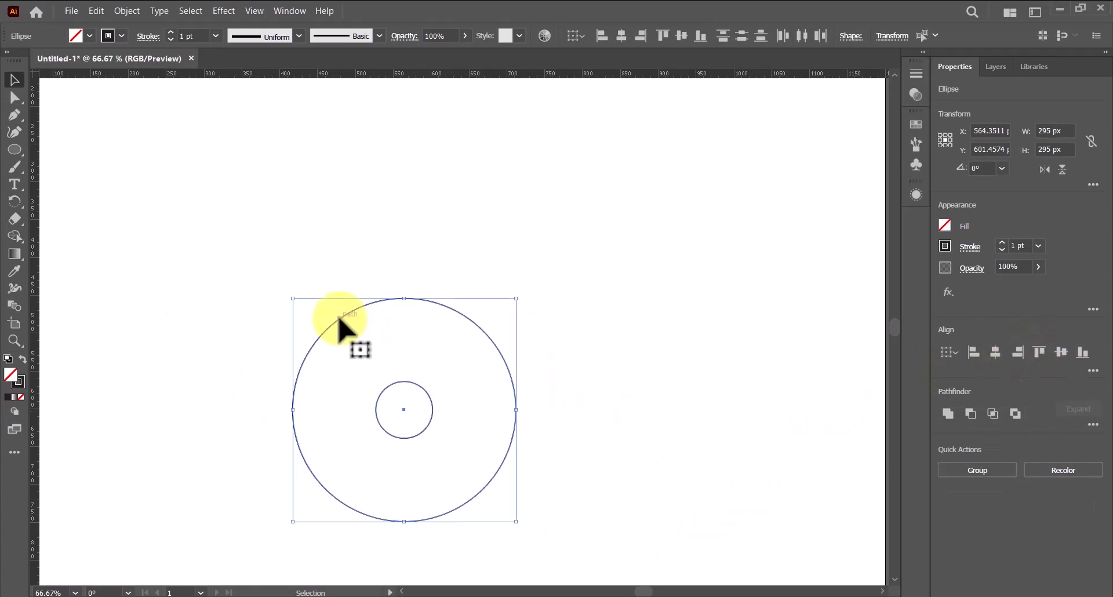
- Set the blend options for the two circles to Specified Steps with 4 steps
left_click(127, 11)
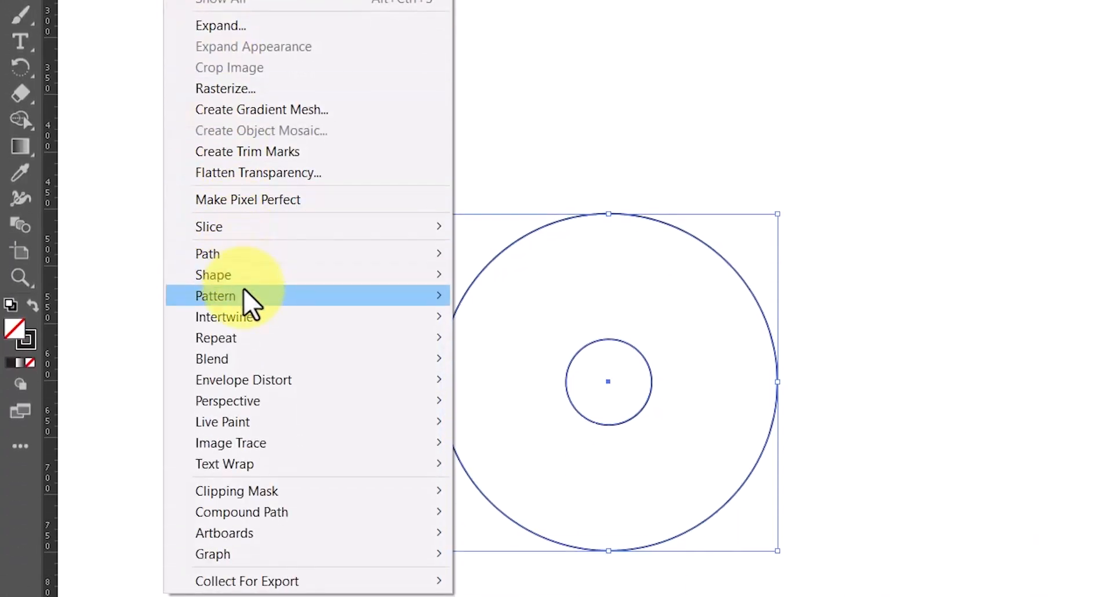
mouse_move(247, 593)
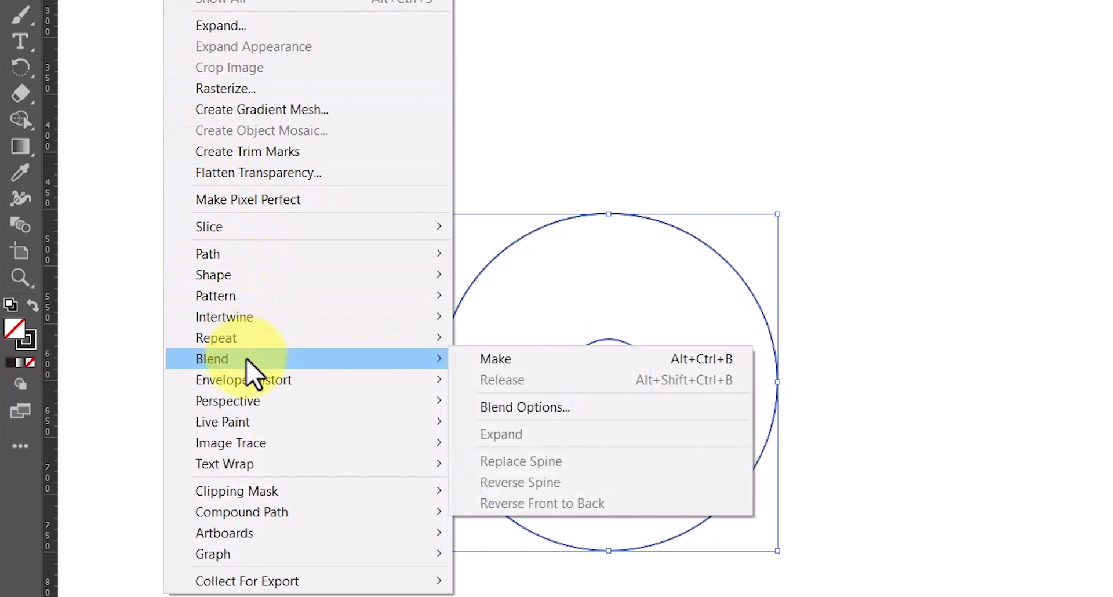
left_click(534, 409)
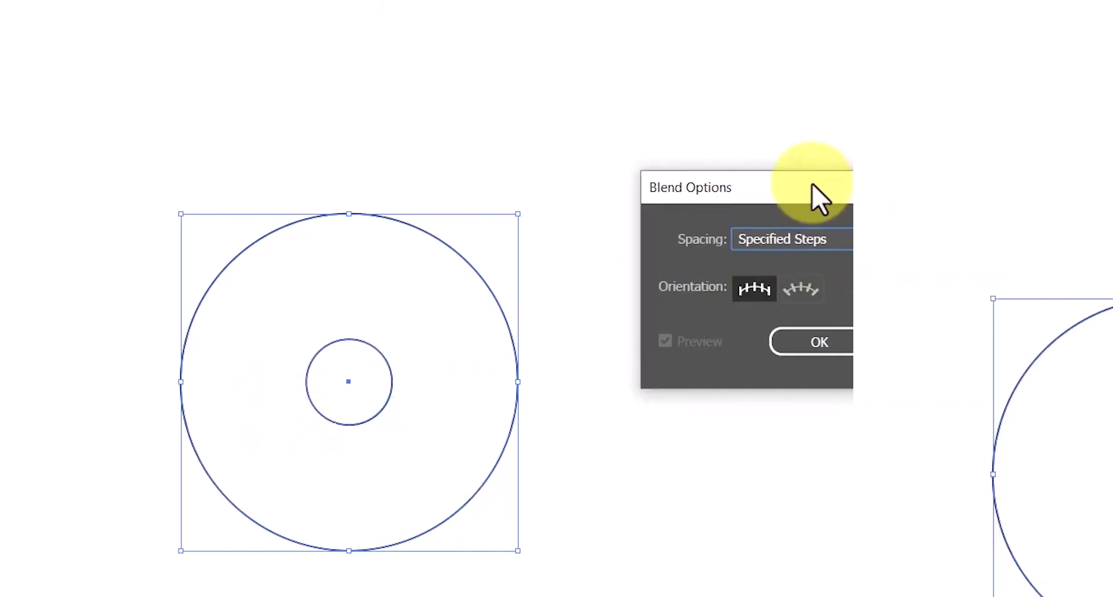
left_click(1102, 243)
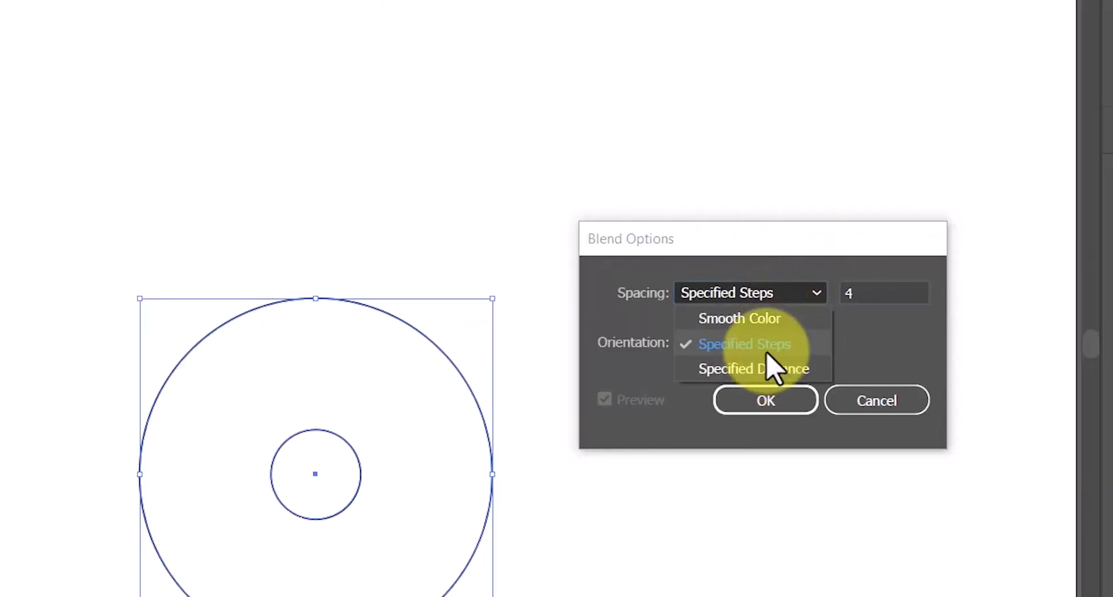
left_click(777, 346)
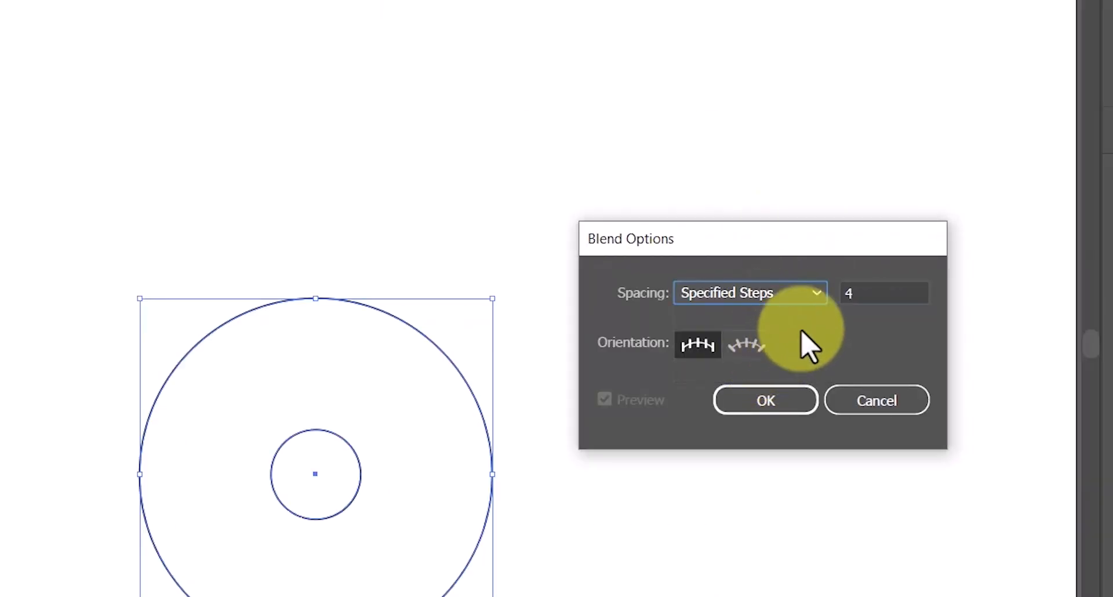
left_click(768, 401)
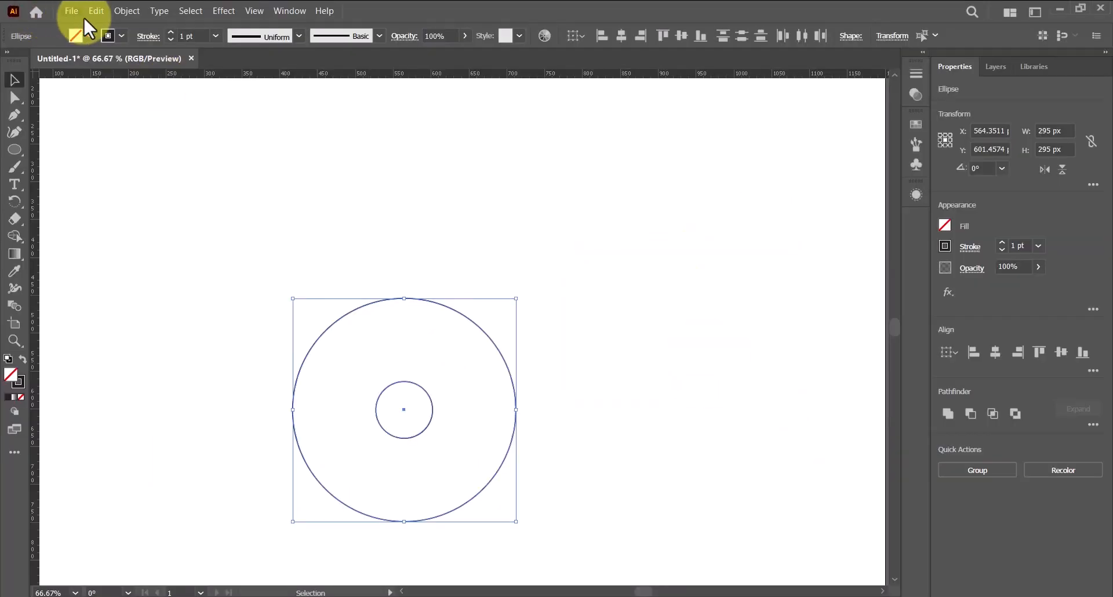
- Blend the two circles into concentric rings and move the blend straight up by about 265 px
left_click(113, 10)
mouse_move(255, 290)
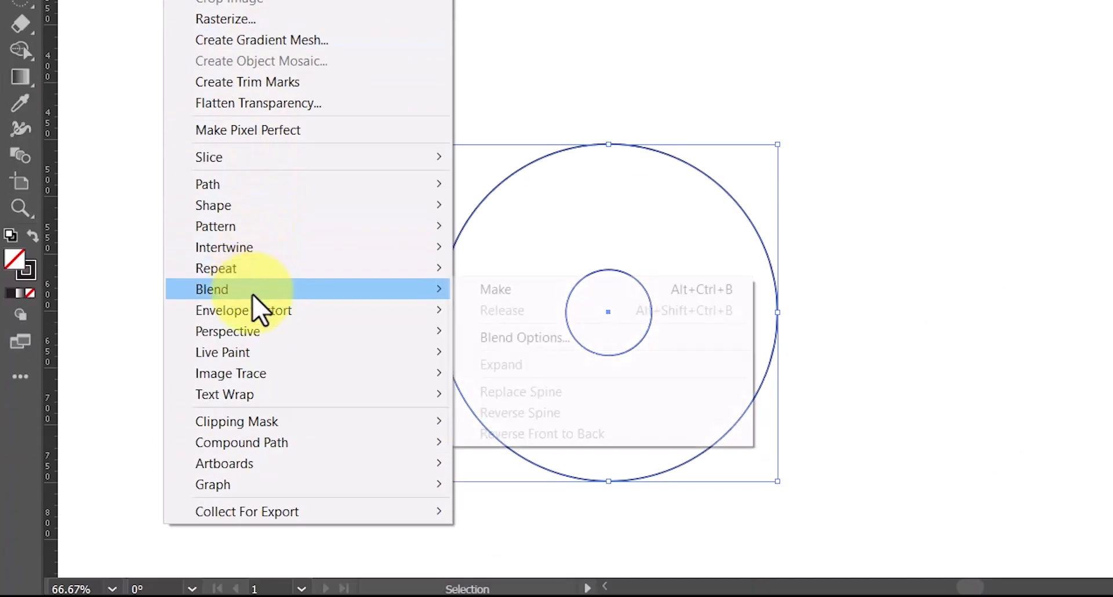
left_click(467, 288)
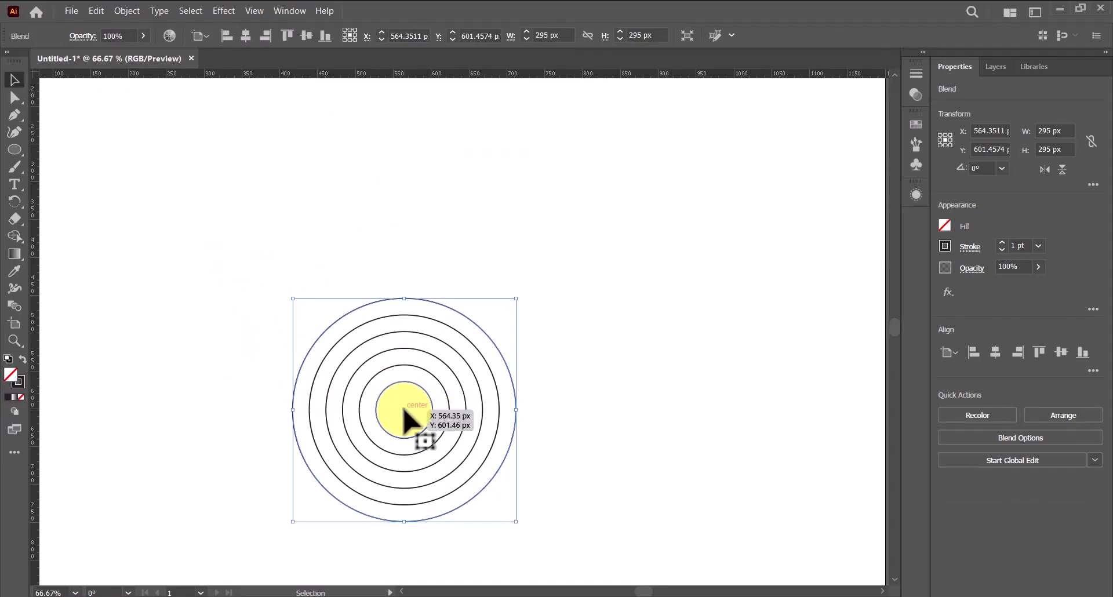
left_click_drag(404, 409, 453, 210)
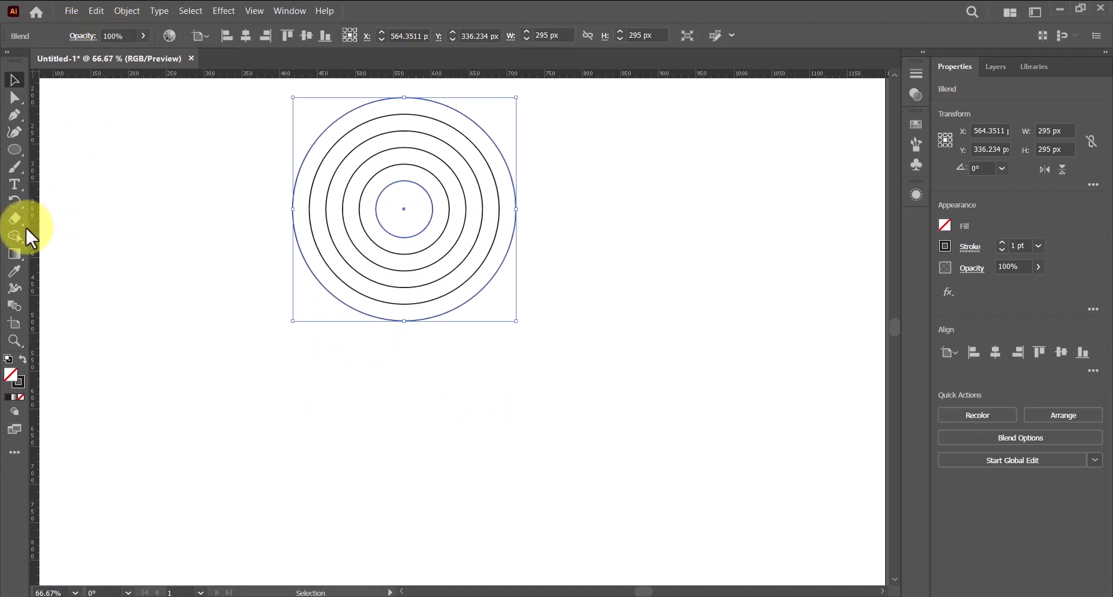
- Create a copy of the ring blend rotated 60° about a point just below its outer circle
left_click(20, 204)
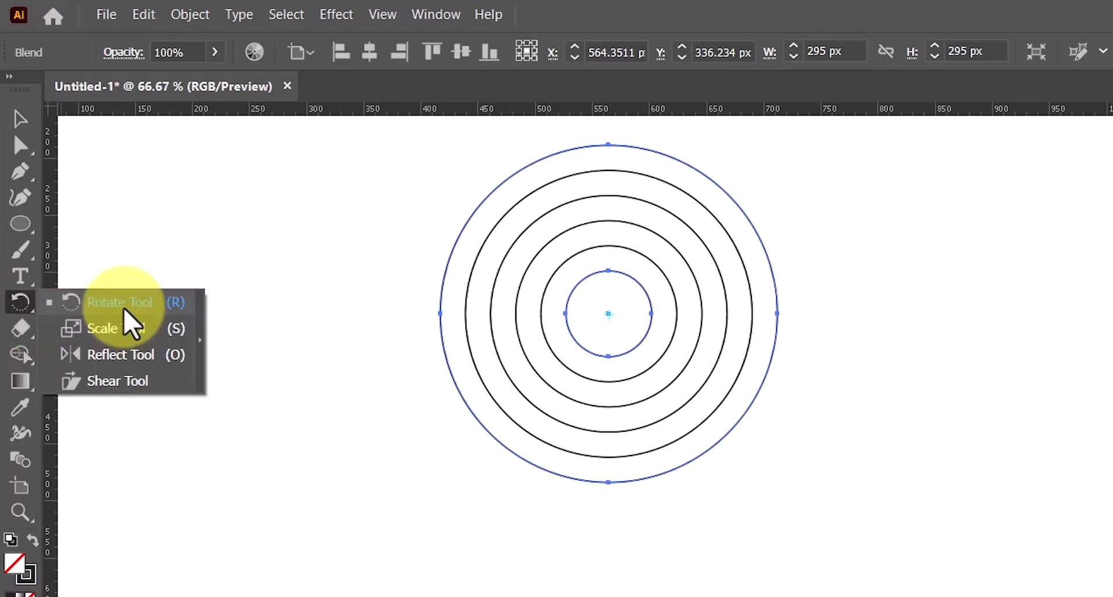
left_click(83, 202)
left_click(405, 350, "alt")
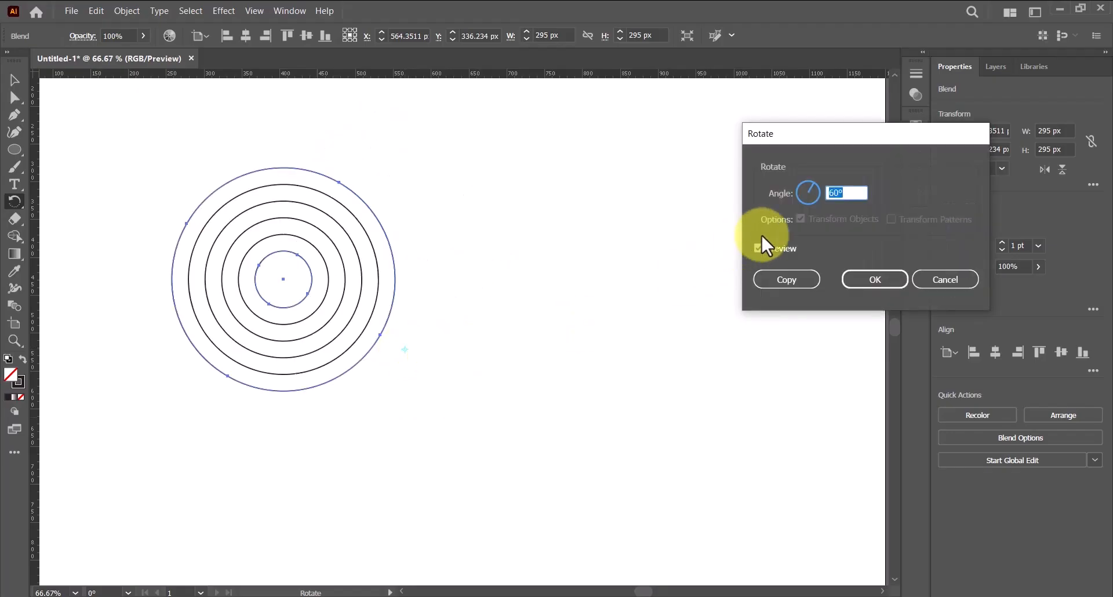
left_click(788, 279)
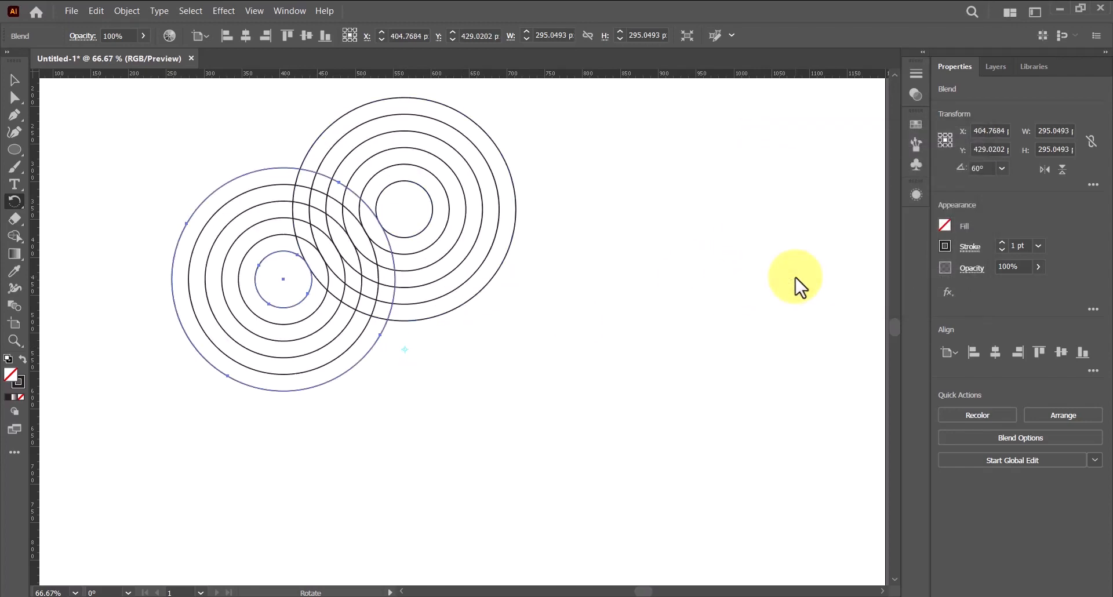
- Repeat the rotated copy until six ring blends form a complete circular arrangement
key("ctrl+d")
key("ctrl+d")
key("ctrl+d")
key("ctrl+d")
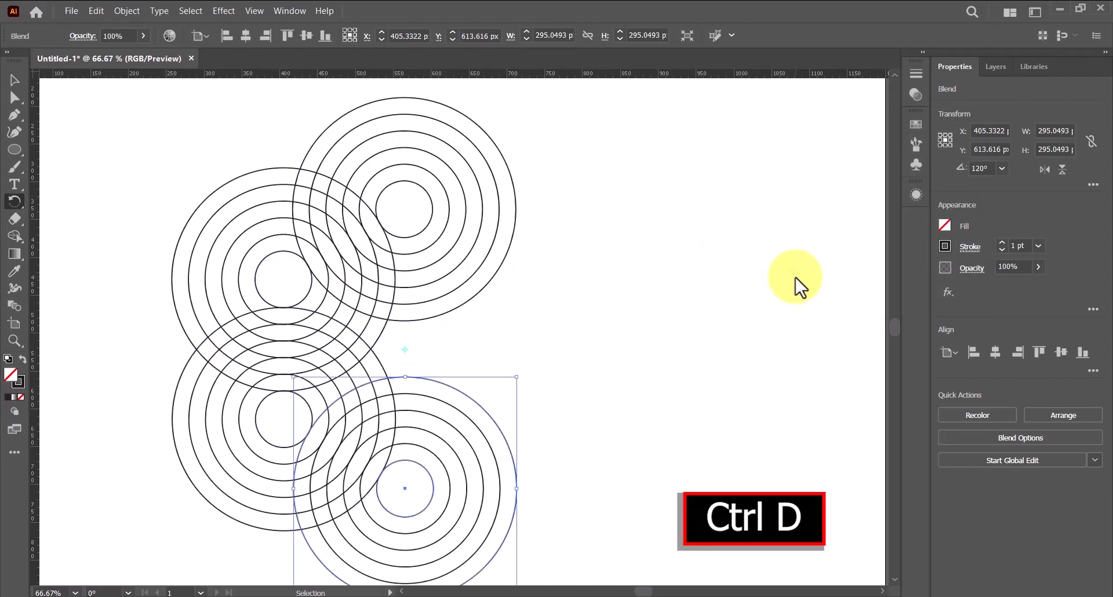
key("ctrl+d")
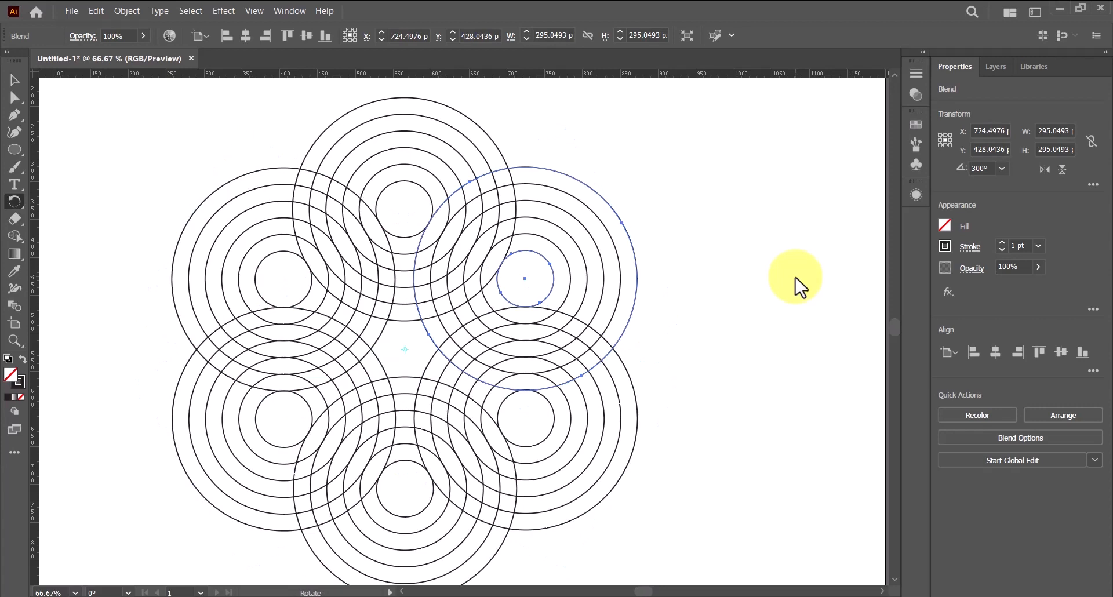
- Select all six ring blends and move them about 38 px to the right, to the artboard's horizontal centre
left_click(12, 75)
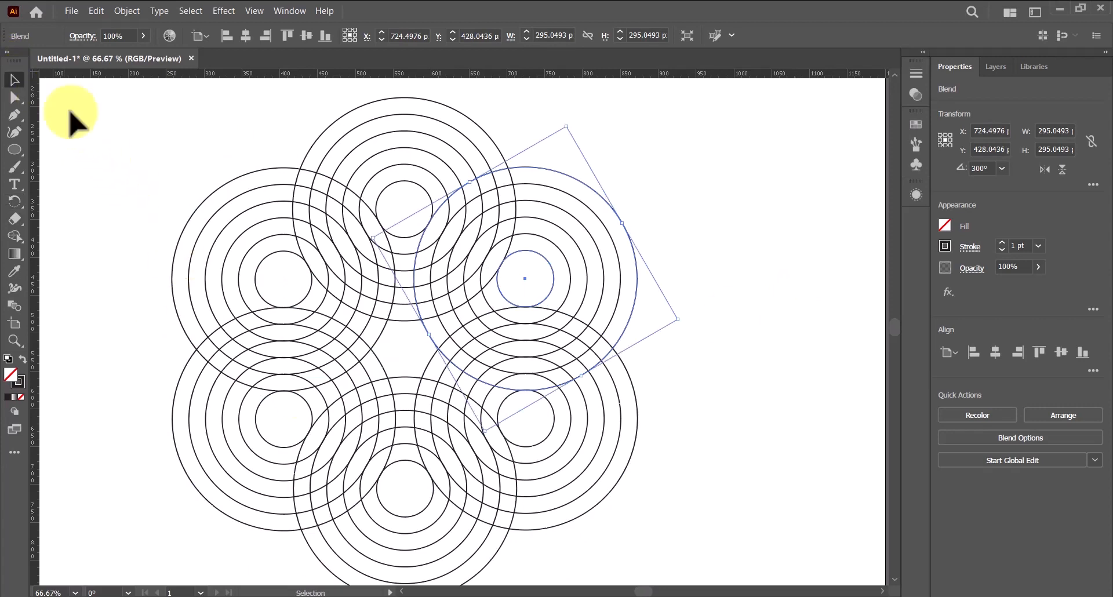
left_click_drag(510, 360, 543, 329)
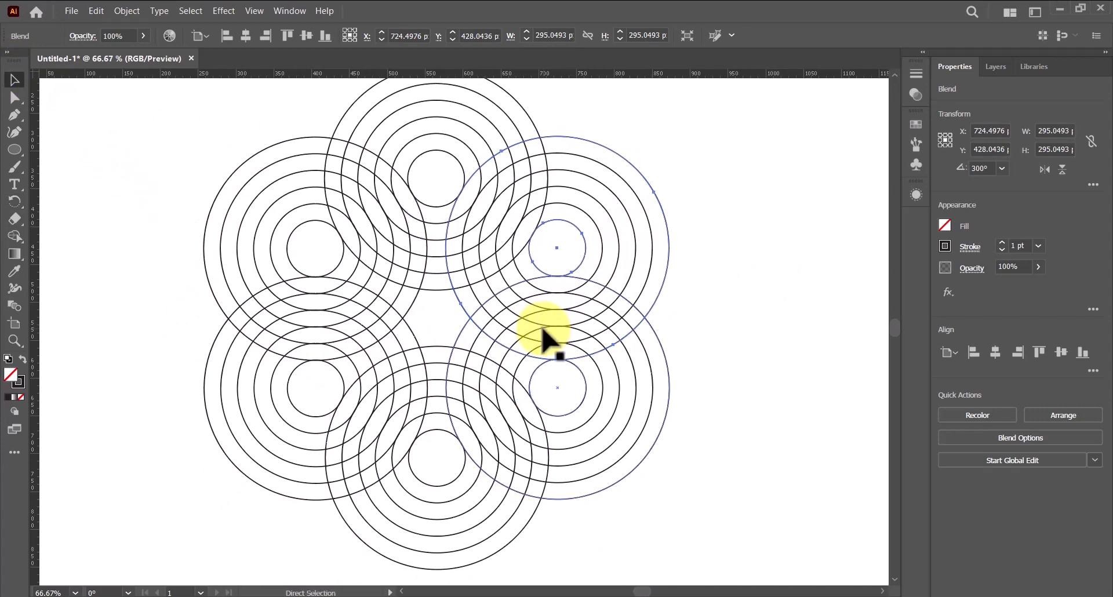
key("ctrl+minus")
left_click_drag(413, 377, 501, 325)
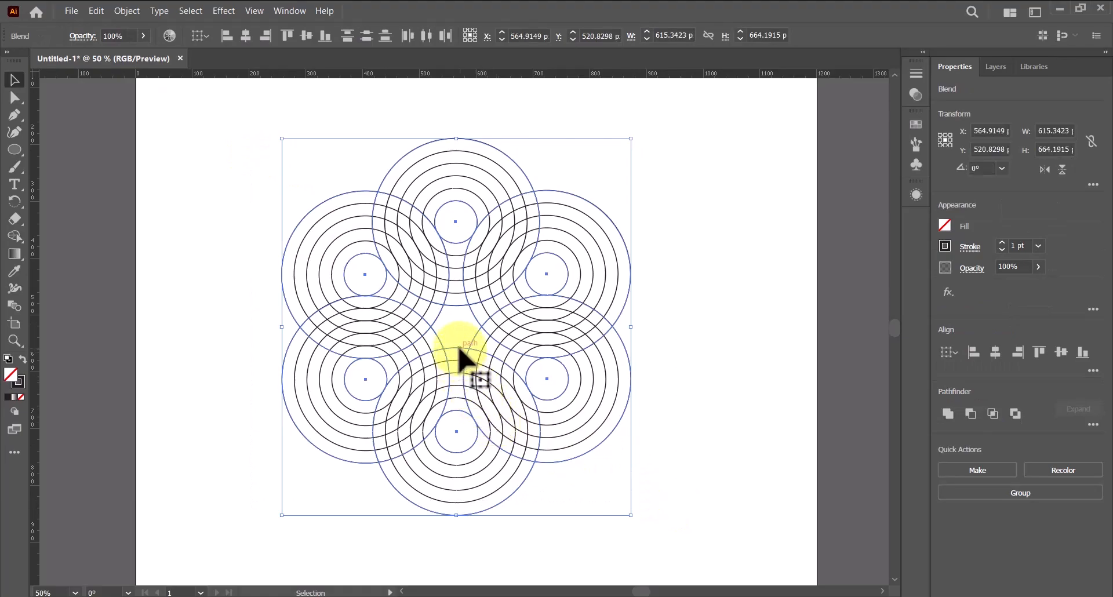
mouse_move(462, 347)
left_mouse_down()
mouse_move(481, 349)
mouse_move(471, 346)
left_mouse_up()
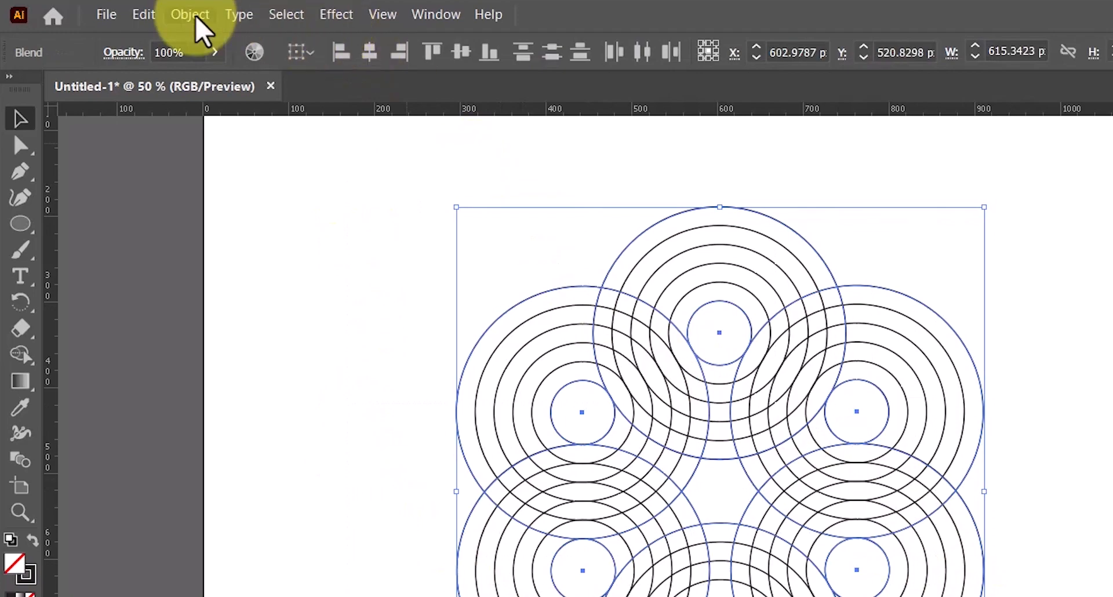
- Expand the six selected blends with Object, Fill and Stroke included
left_click(191, 15)
left_click(222, 257)
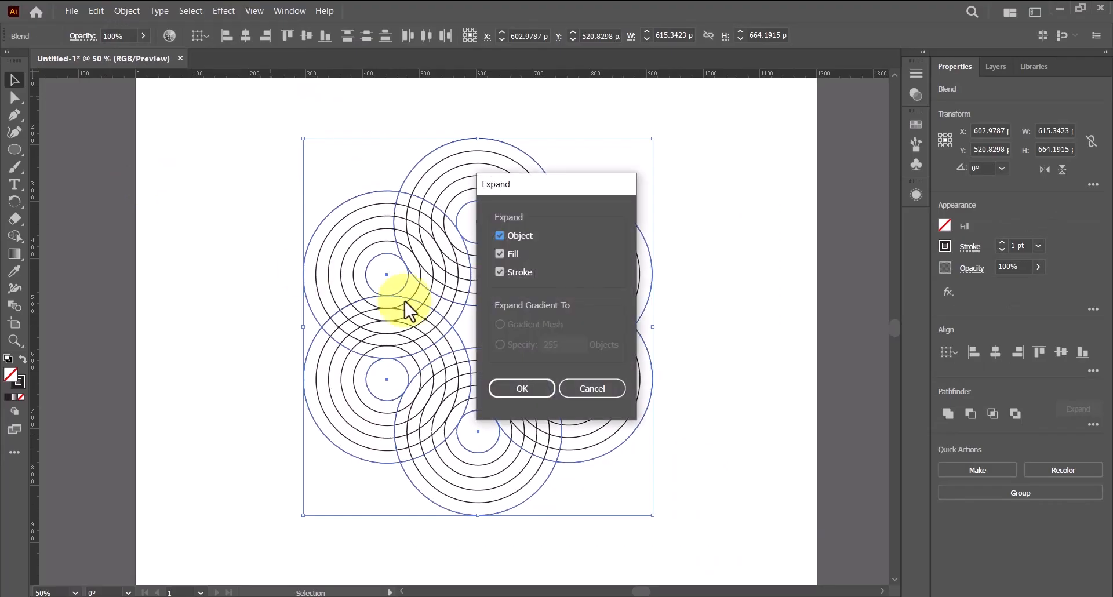
left_click(529, 390)
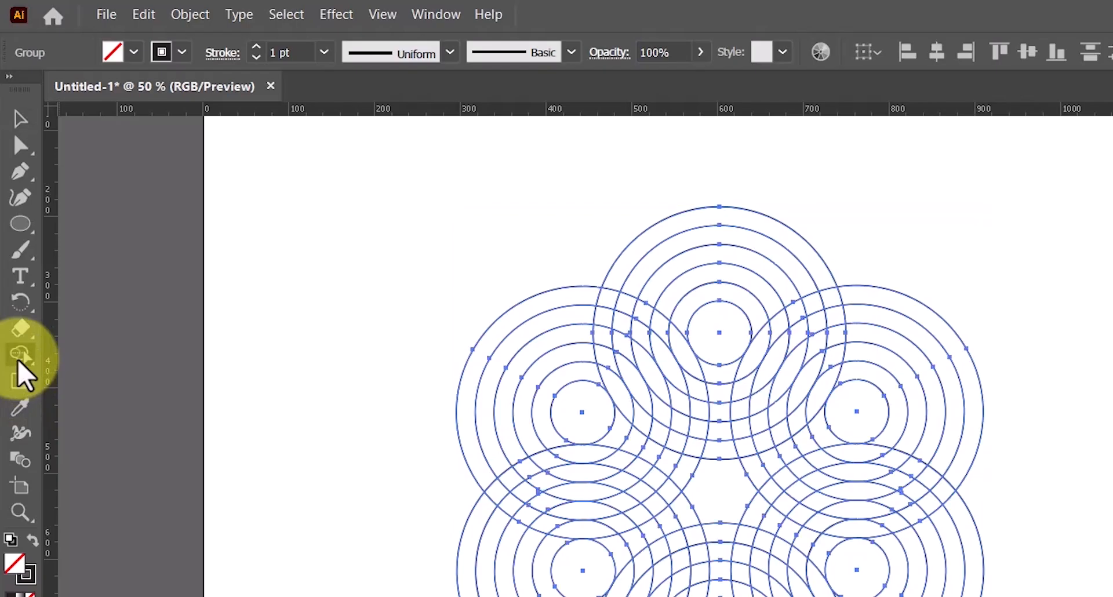
- With the Shape Builder, merge the outer ring segments of the upper-right circle and the adjoining segments below into one black S-shaped region
left_click_drag(13, 241, 46, 241)
left_click(22, 359)
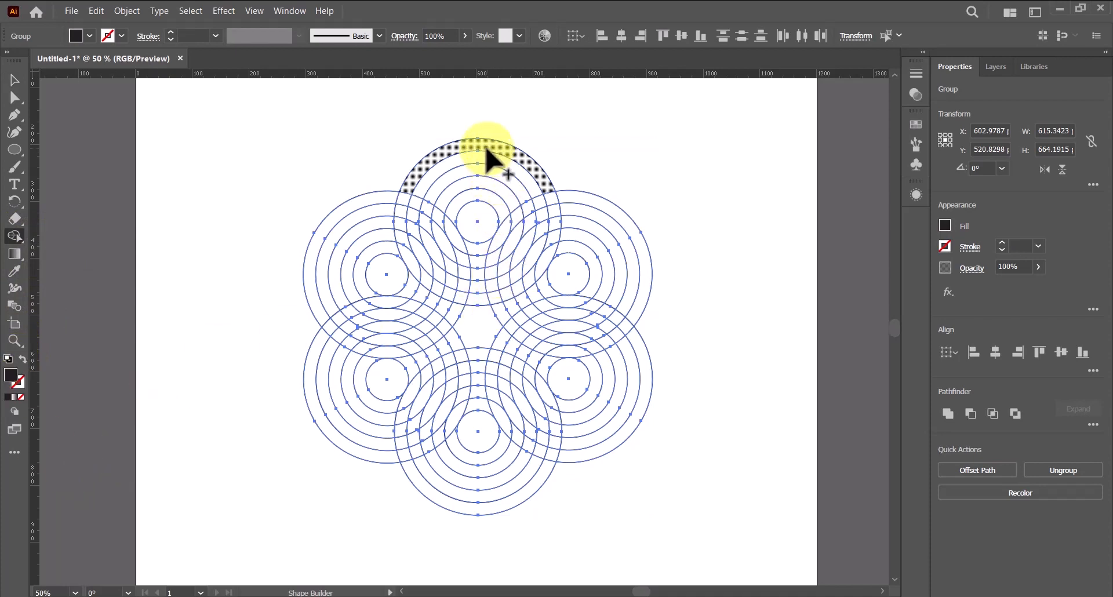
mouse_move(627, 237)
left_mouse_down()
mouse_move(597, 262)
mouse_move(594, 299)
left_mouse_up()
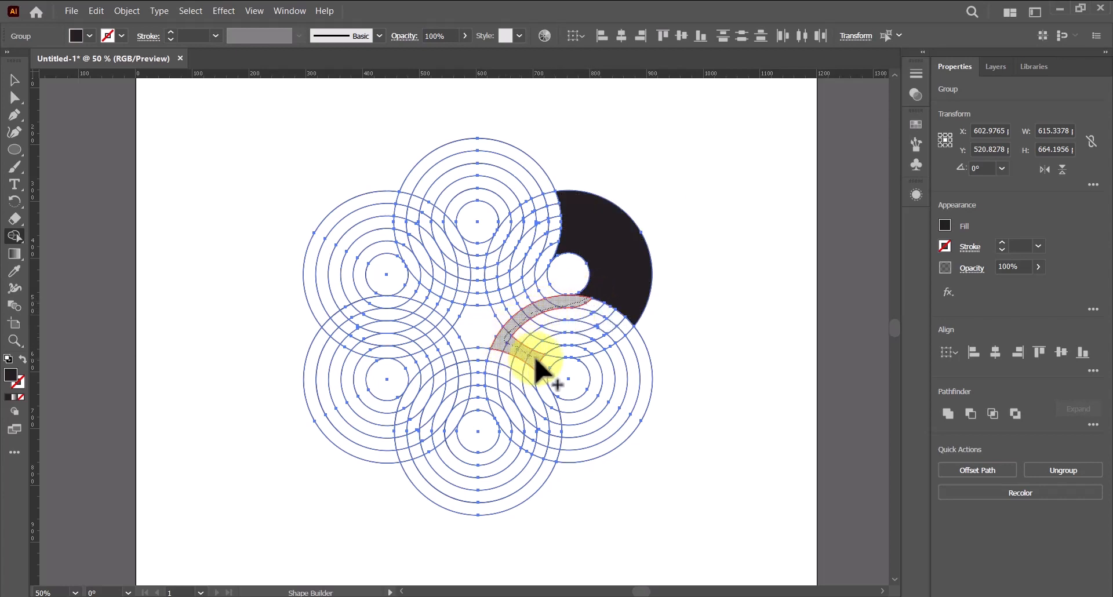
mouse_move(541, 361)
left_mouse_down()
mouse_move(576, 316)
mouse_move(522, 319)
mouse_move(542, 350)
mouse_move(608, 332)
mouse_move(674, 292)
left_mouse_up()
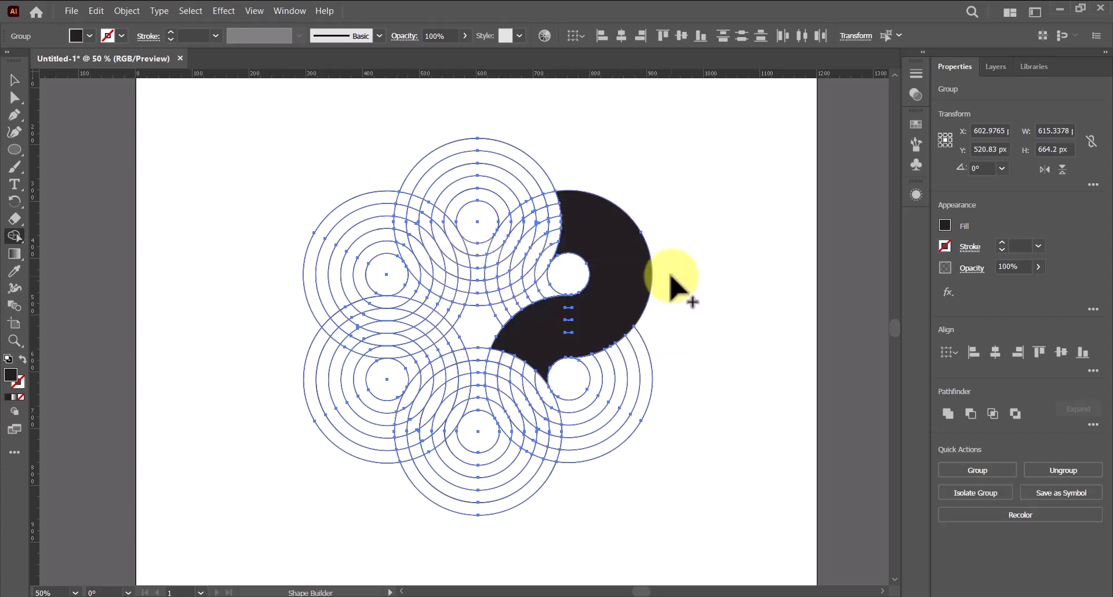
mouse_move(568, 339)
left_mouse_down()
mouse_move(569, 311)
mouse_move(592, 319)
mouse_move(591, 303)
mouse_move(600, 307)
left_mouse_up()
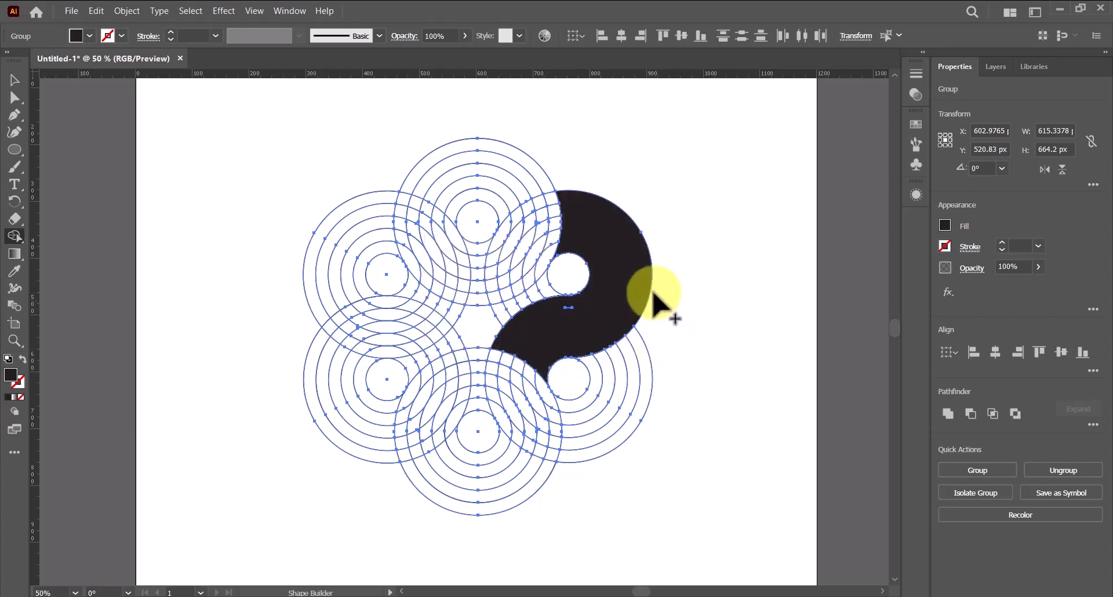
- Merge the leftover sliver near the upper edge of the black S-shaped region into it with the Shape Builder
key("z")
left_click(589, 324)
left_click(478, 331)
left_click(435, 347)
left_click(416, 348)
left_click(357, 345)
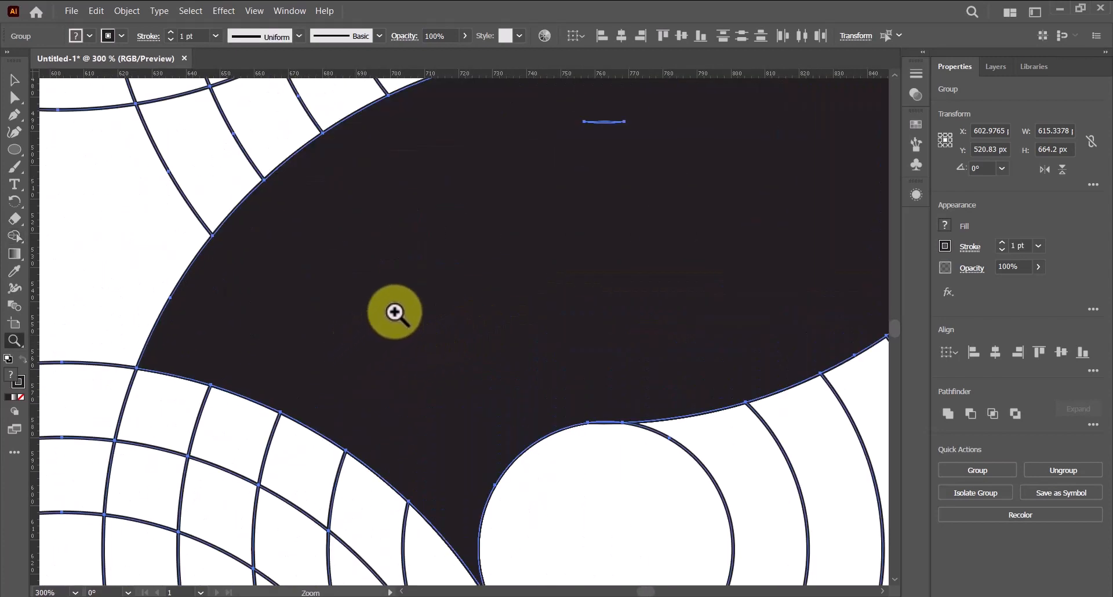
key("v")
left_click(14, 237)
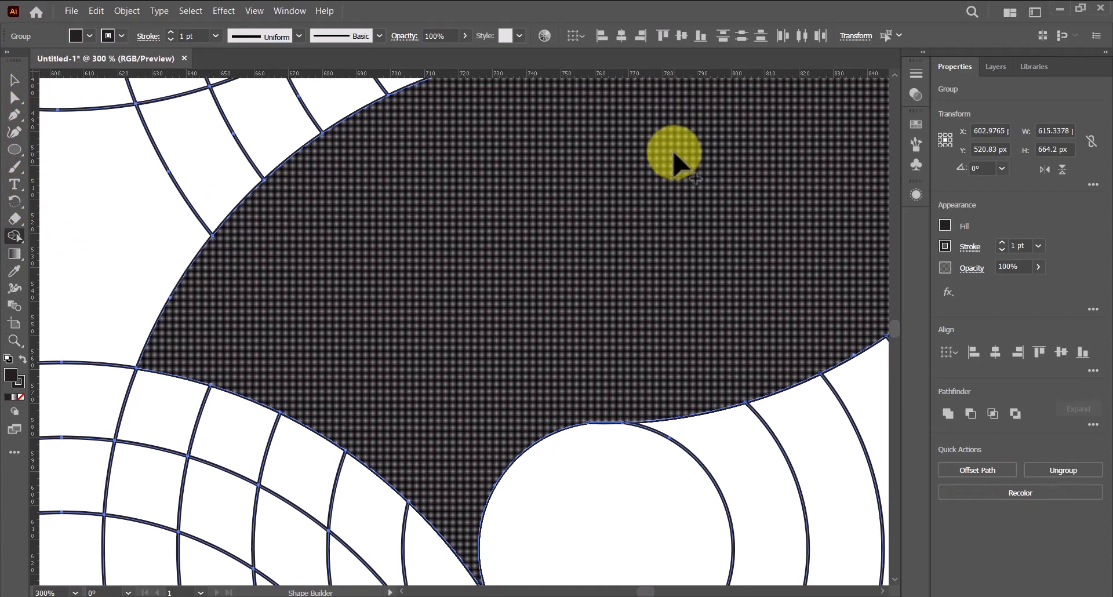
key("ctrl+minus")
key("ctrl+minus")
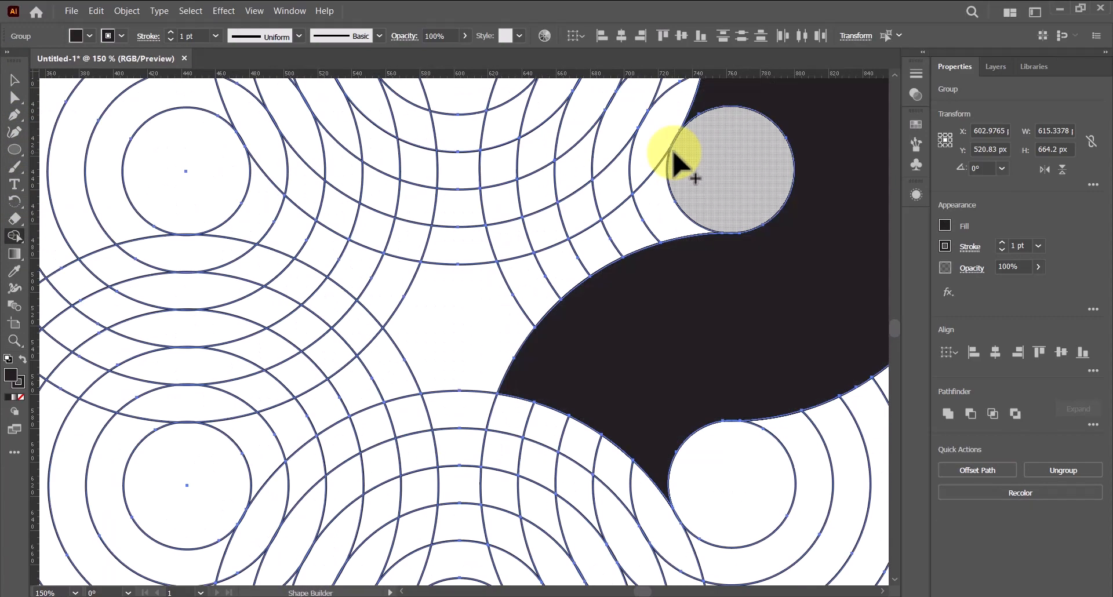
- With the Shape Builder, merge the bottom circle's ring segments and the adjoining lower-left segments into a second black S-shaped region
key("ctrl+minus")
left_click_drag(566, 357, 553, 200)
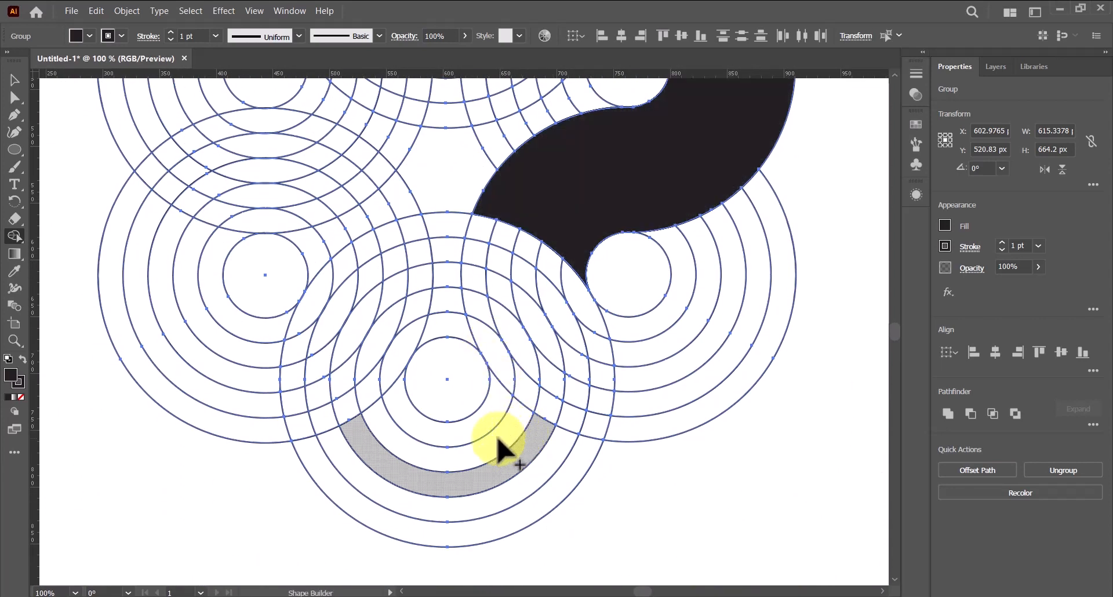
left_click_drag(457, 496, 456, 443)
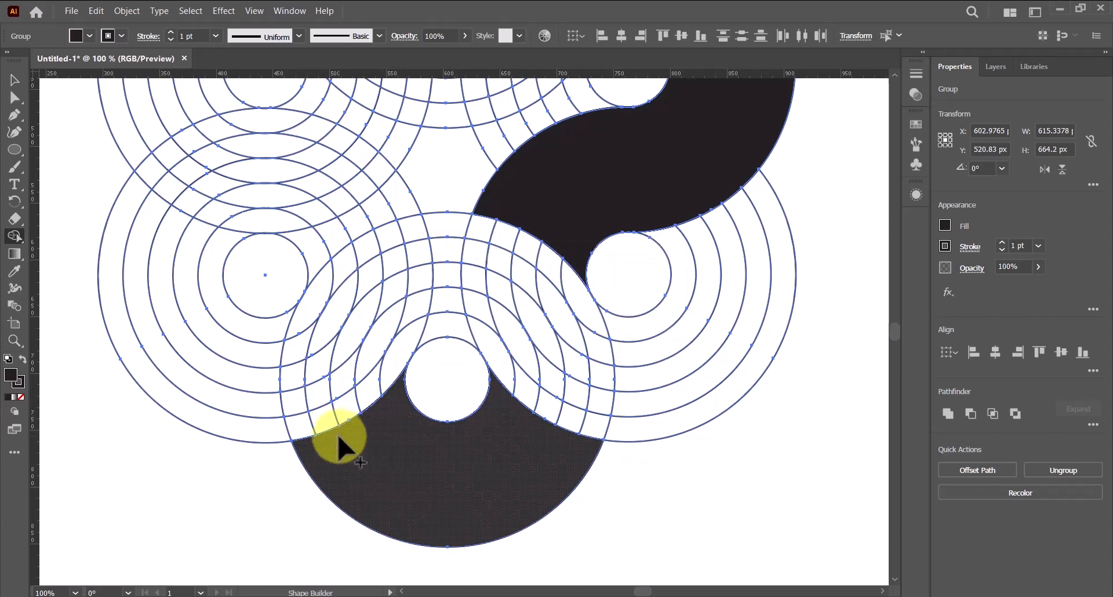
mouse_move(347, 447)
left_mouse_down()
mouse_move(310, 388)
mouse_move(297, 399)
mouse_move(301, 422)
mouse_move(304, 328)
mouse_move(336, 286)
mouse_move(341, 258)
mouse_move(319, 255)
mouse_move(398, 202)
mouse_move(411, 240)
mouse_move(405, 333)
mouse_move(341, 408)
mouse_move(338, 303)
mouse_move(383, 342)
mouse_move(397, 275)
mouse_move(380, 271)
mouse_move(394, 238)
mouse_move(355, 264)
mouse_move(372, 358)
left_mouse_up()
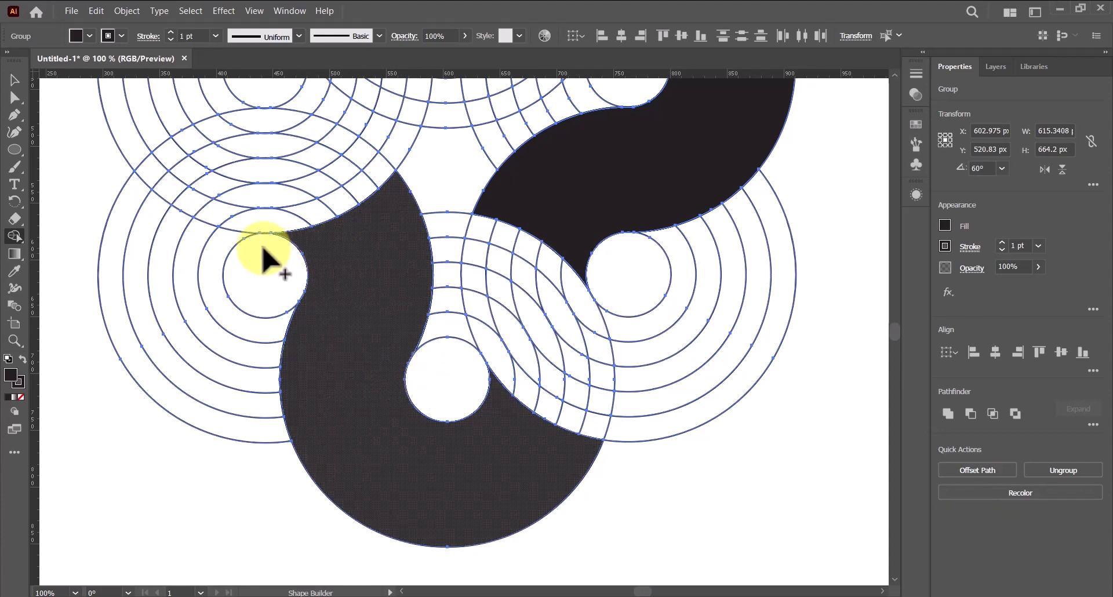
- Merge the upper-left circle's ring segments and the adjoining segments beneath the top circle into a third black S-shaped region
left_click_drag(286, 291, 342, 483)
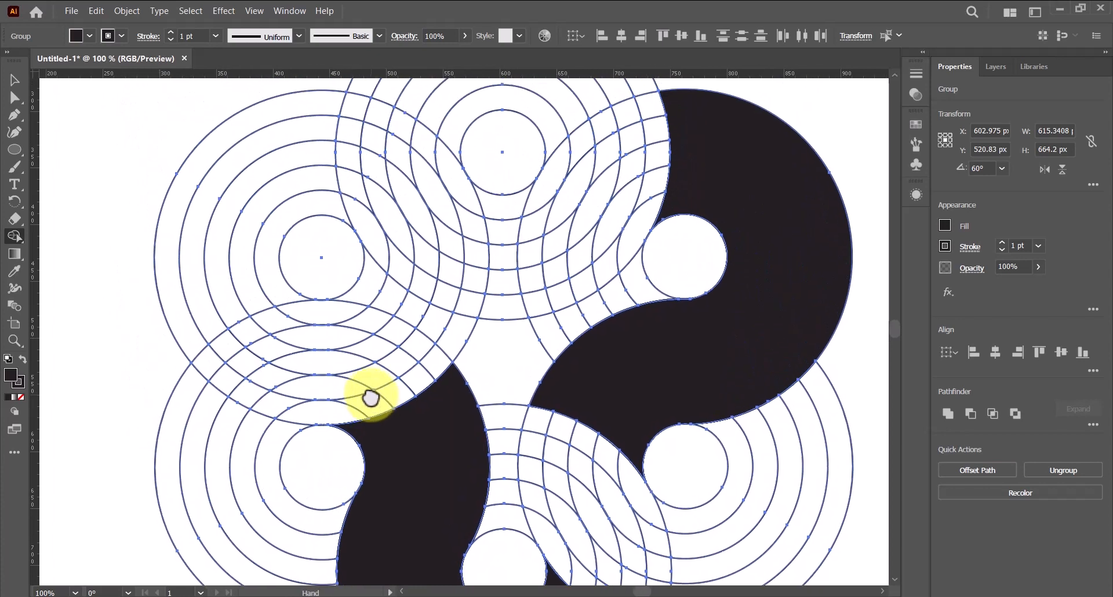
mouse_move(238, 177)
left_mouse_down()
mouse_move(224, 194)
mouse_move(267, 225)
mouse_move(266, 173)
left_mouse_up()
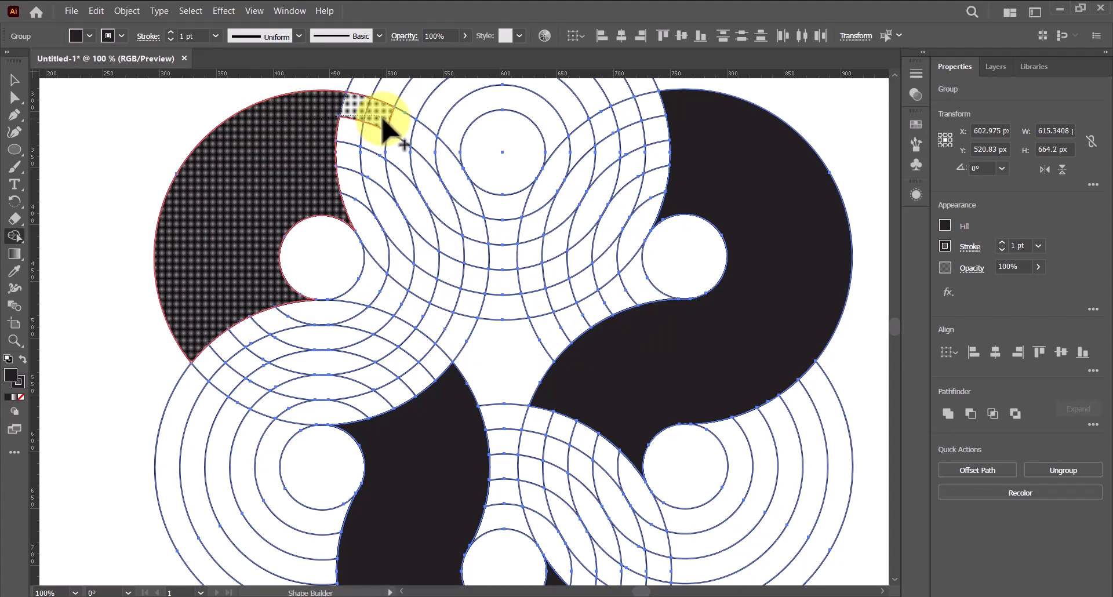
mouse_move(385, 121)
left_mouse_down()
mouse_move(424, 164)
mouse_move(433, 154)
mouse_move(461, 195)
mouse_move(496, 211)
mouse_move(492, 307)
mouse_move(464, 299)
mouse_move(480, 252)
mouse_move(419, 212)
mouse_move(353, 135)
mouse_move(339, 148)
mouse_move(384, 238)
mouse_move(426, 215)
mouse_move(409, 243)
mouse_move(425, 285)
mouse_move(455, 289)
mouse_move(441, 185)
mouse_move(396, 235)
mouse_move(373, 214)
mouse_move(374, 224)
mouse_move(449, 193)
left_mouse_up()
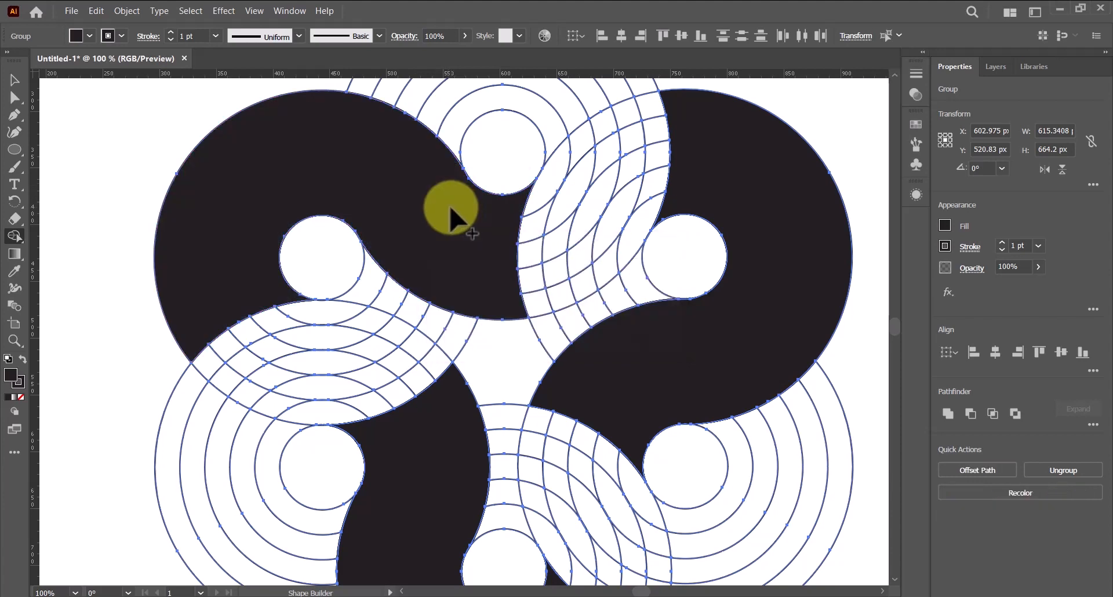
- Set the fill to dark grey and merge the outer, middle and inner alternate ring bands of the top circle into three S-shaped stripes
key("ctrl+minus")
left_click(88, 35)
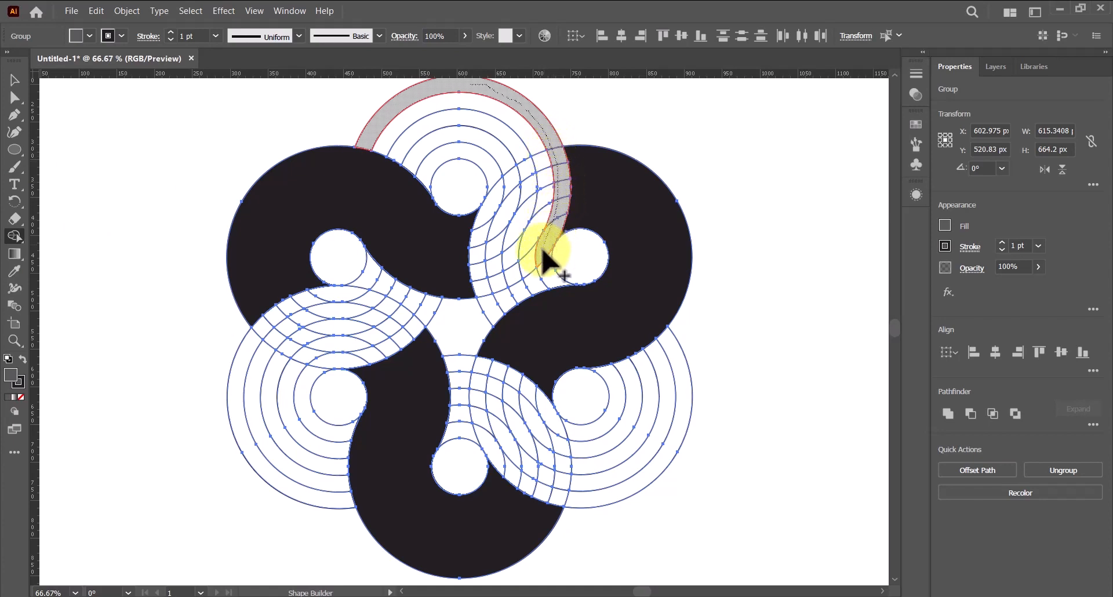
left_click(545, 278)
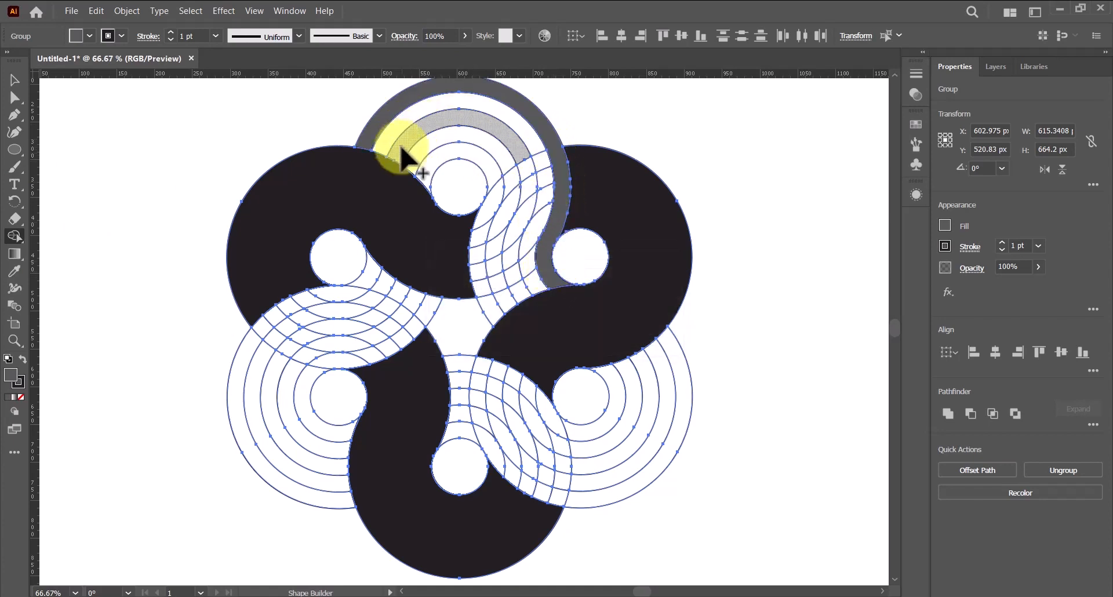
mouse_move(413, 142)
left_mouse_down()
mouse_move(505, 124)
mouse_move(515, 159)
left_mouse_up()
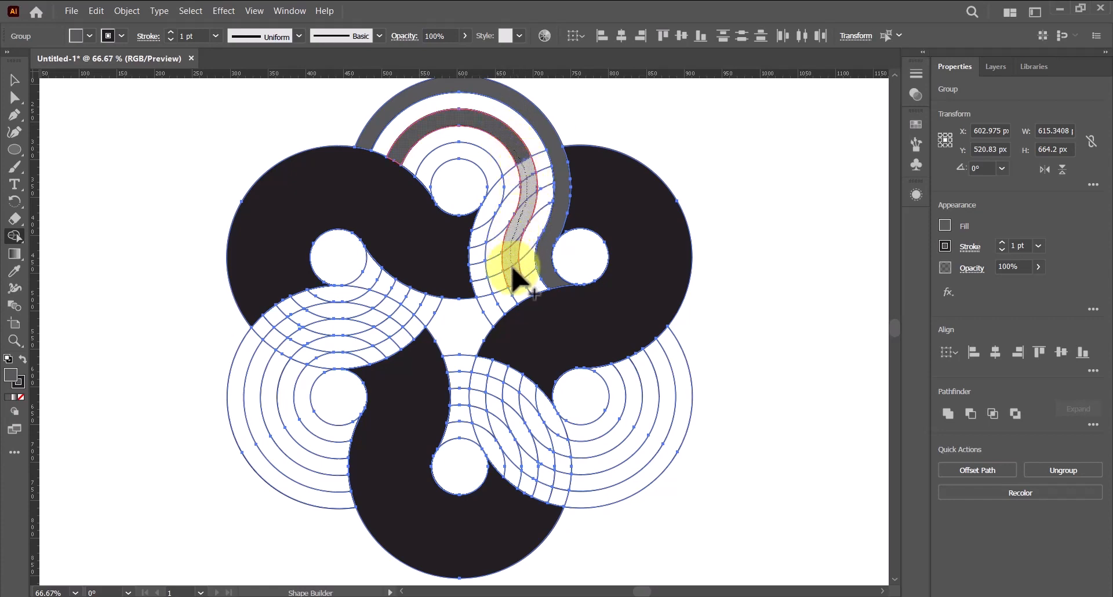
mouse_move(513, 282)
left_mouse_down()
mouse_move(529, 290)
mouse_move(505, 280)
mouse_move(516, 293)
left_mouse_up()
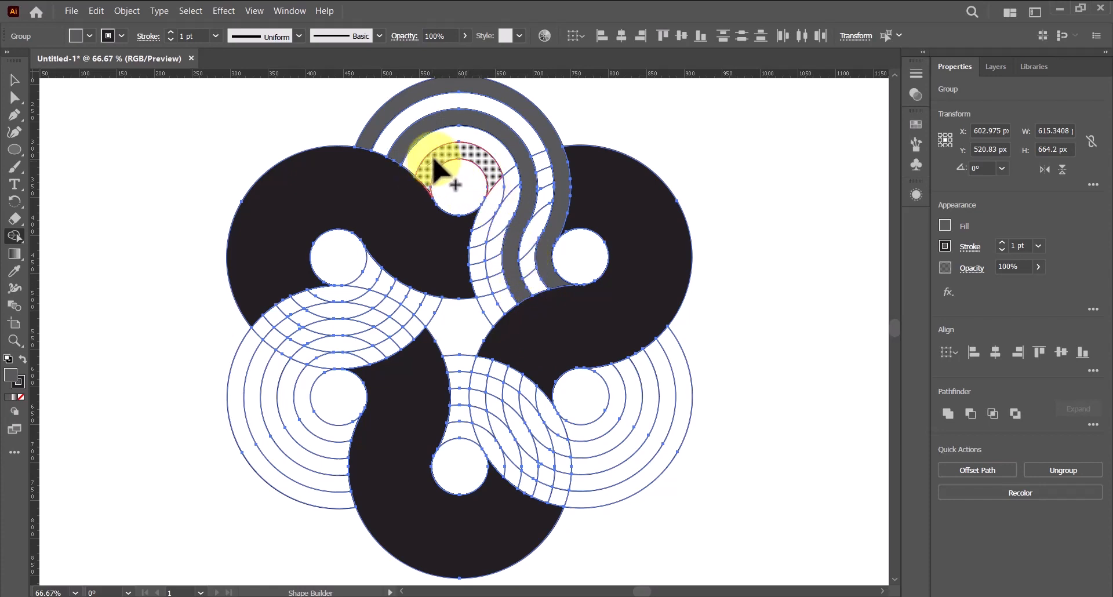
left_click_drag(465, 151, 492, 165)
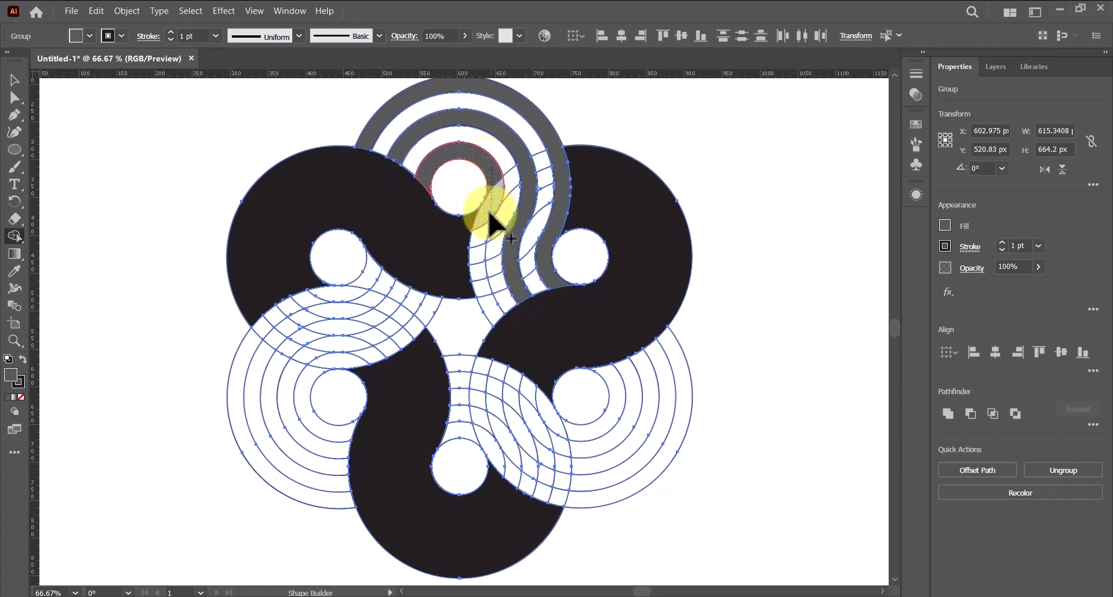
left_click_drag(480, 252, 496, 316)
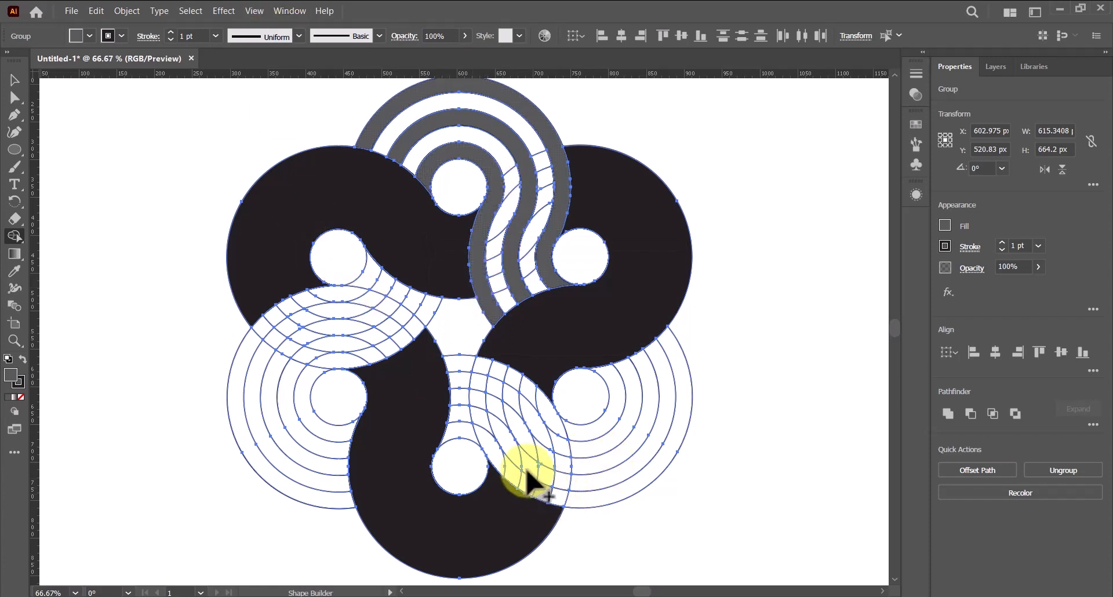
- Merge alternate ring bands of the lower-right circle into three dark grey stripes curving over the bottom circle
left_click_drag(479, 436, 506, 462)
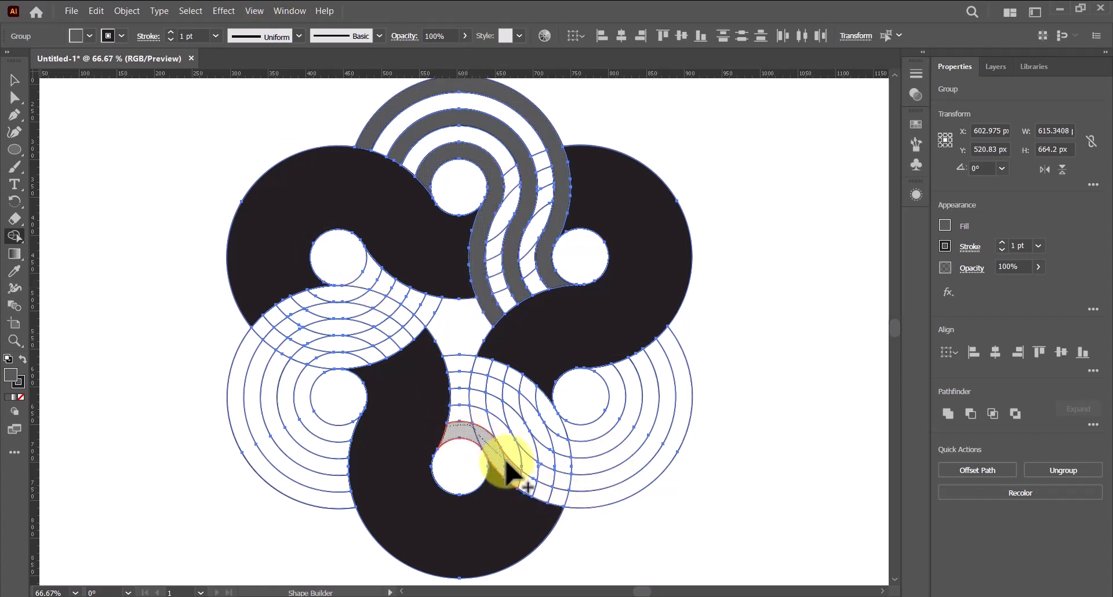
left_click_drag(564, 493, 561, 496)
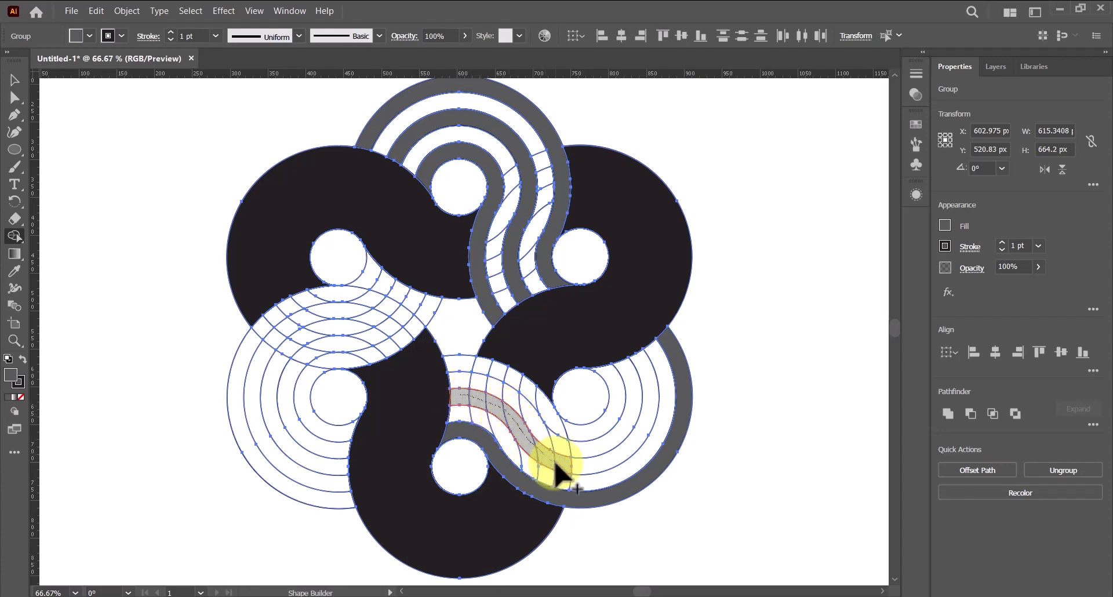
left_click_drag(565, 463, 571, 455)
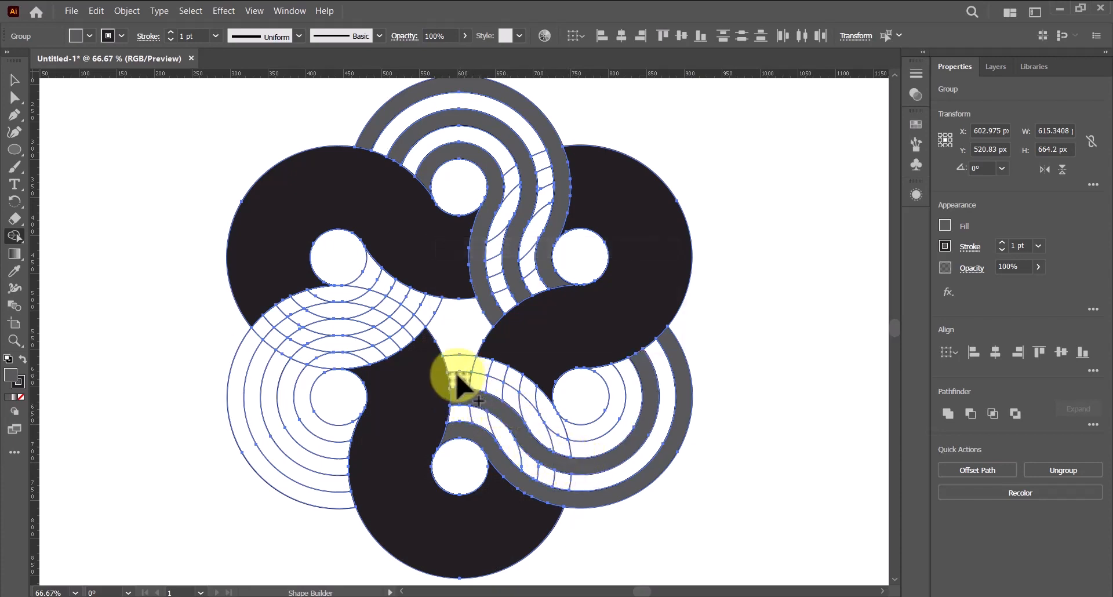
left_click_drag(456, 360, 474, 361)
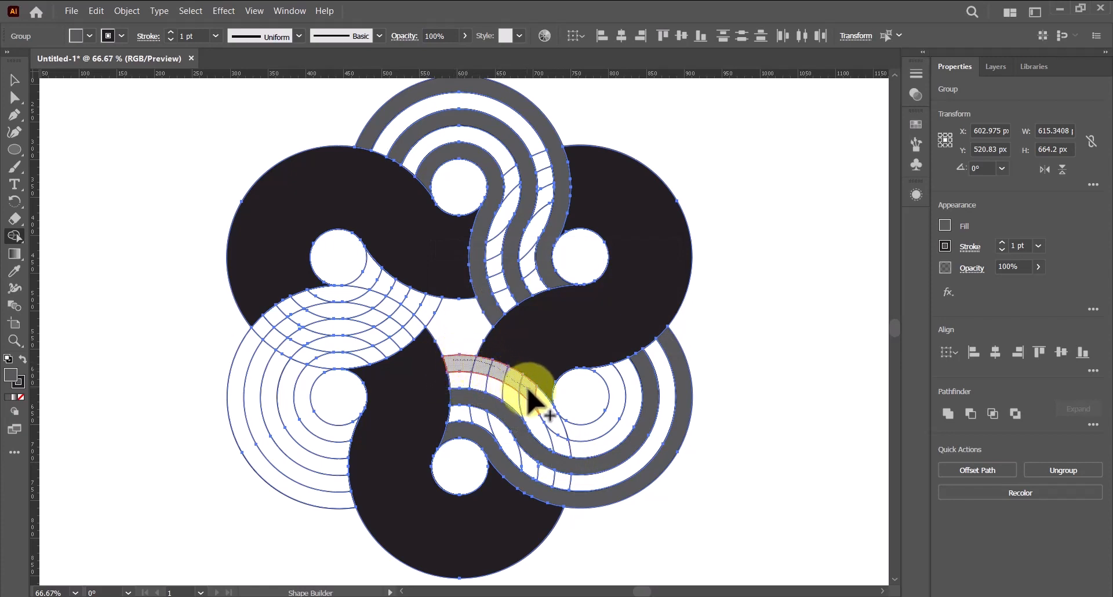
left_click_drag(561, 424, 576, 435)
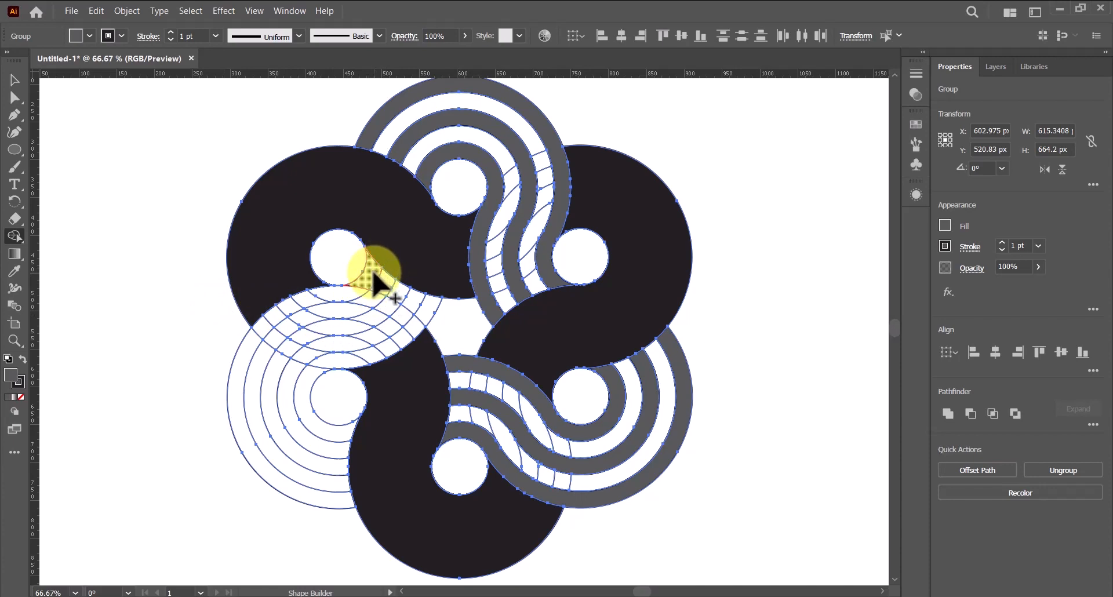
- Merge alternate ring bands of the lower-left circle into three dark grey stripes curving beneath the upper-left circle
mouse_move(333, 299)
left_mouse_down()
mouse_move(268, 323)
mouse_move(253, 345)
left_mouse_up()
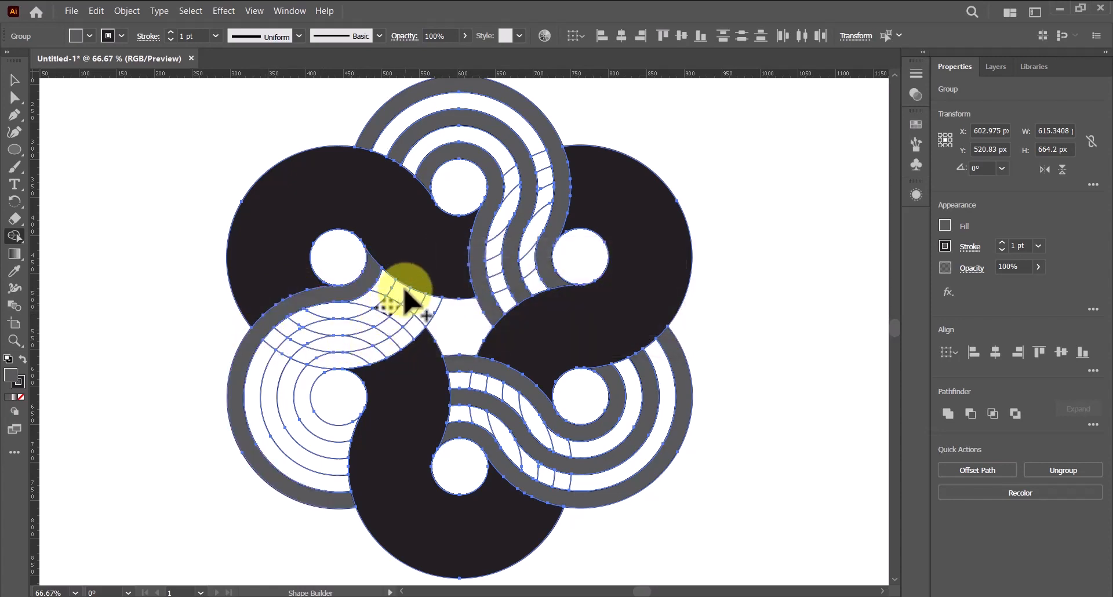
left_click_drag(383, 312, 354, 324)
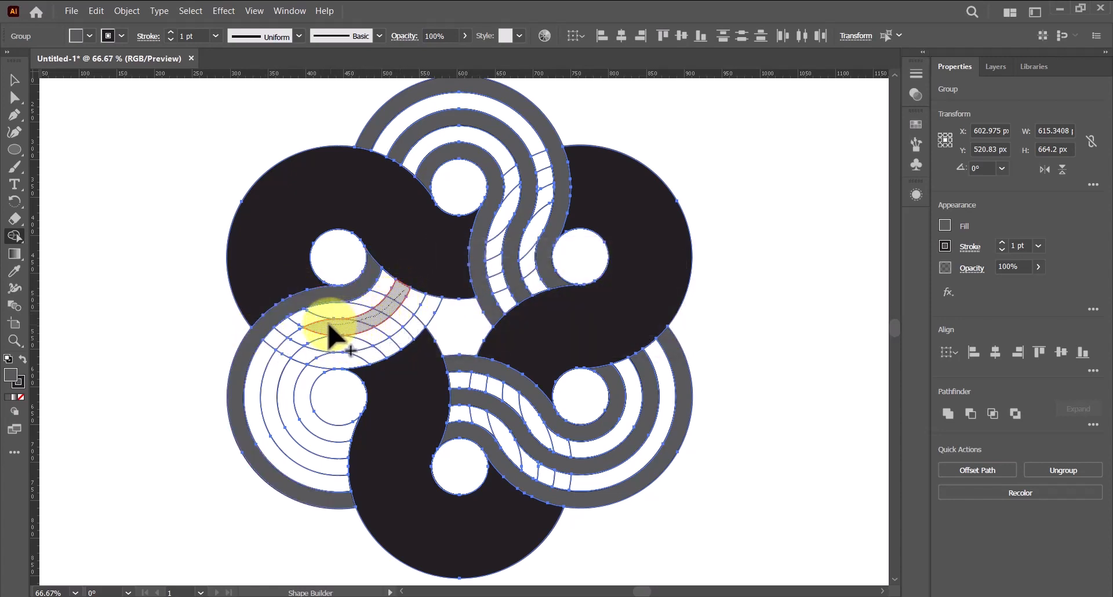
left_click_drag(294, 341, 281, 364)
left_click_drag(426, 313, 317, 373)
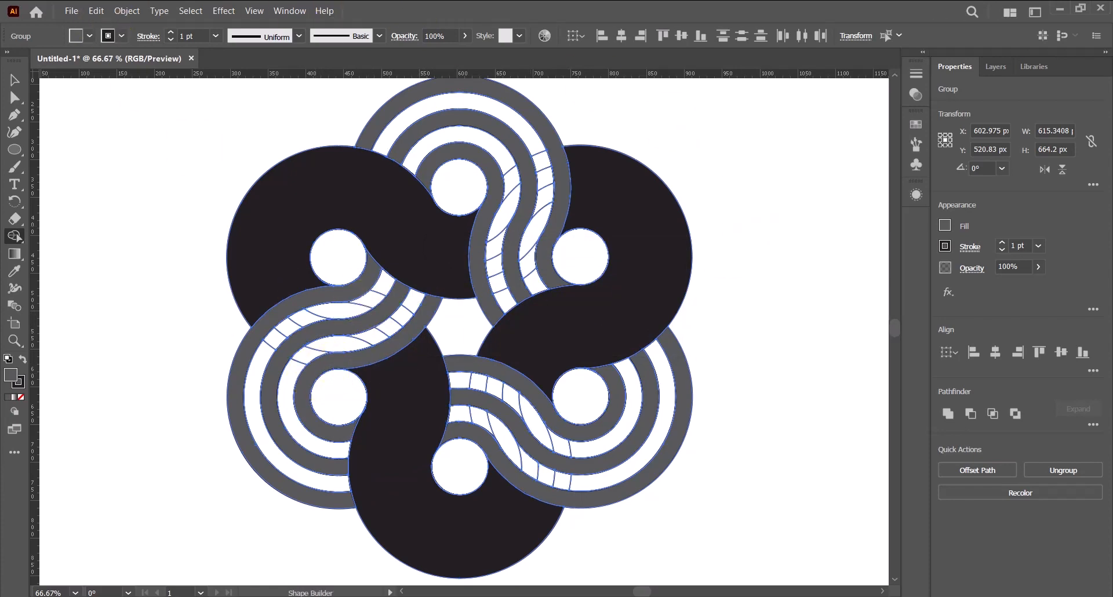
- Set the fill to red and merge the two white bands between the top circle's grey stripes with the Shape Builder
left_click(11, 78)
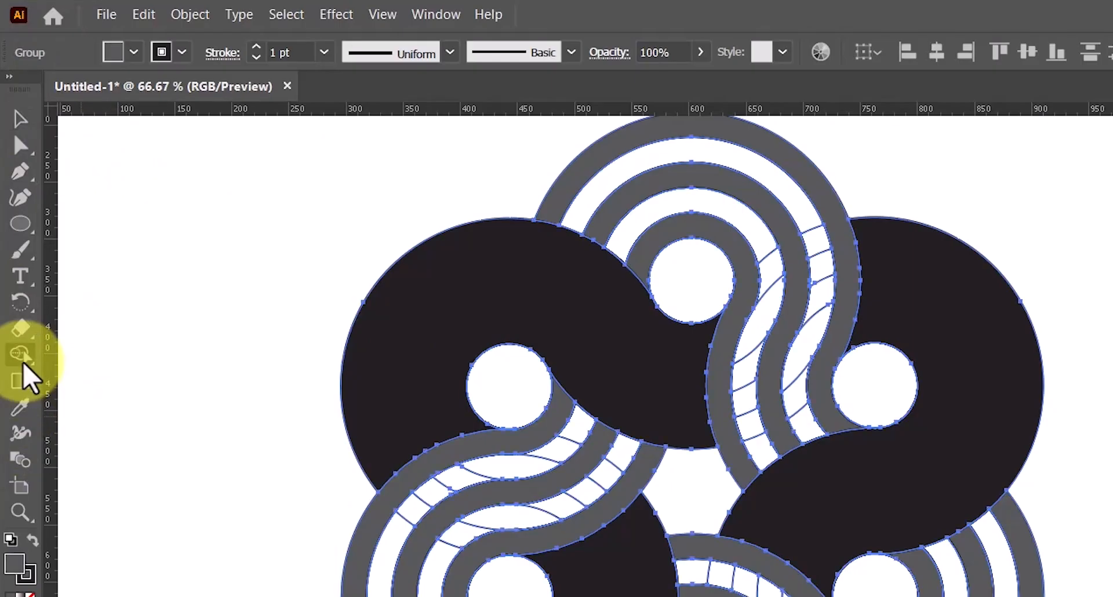
left_click_drag(15, 243, 69, 241)
left_click_drag(102, 359, 101, 359)
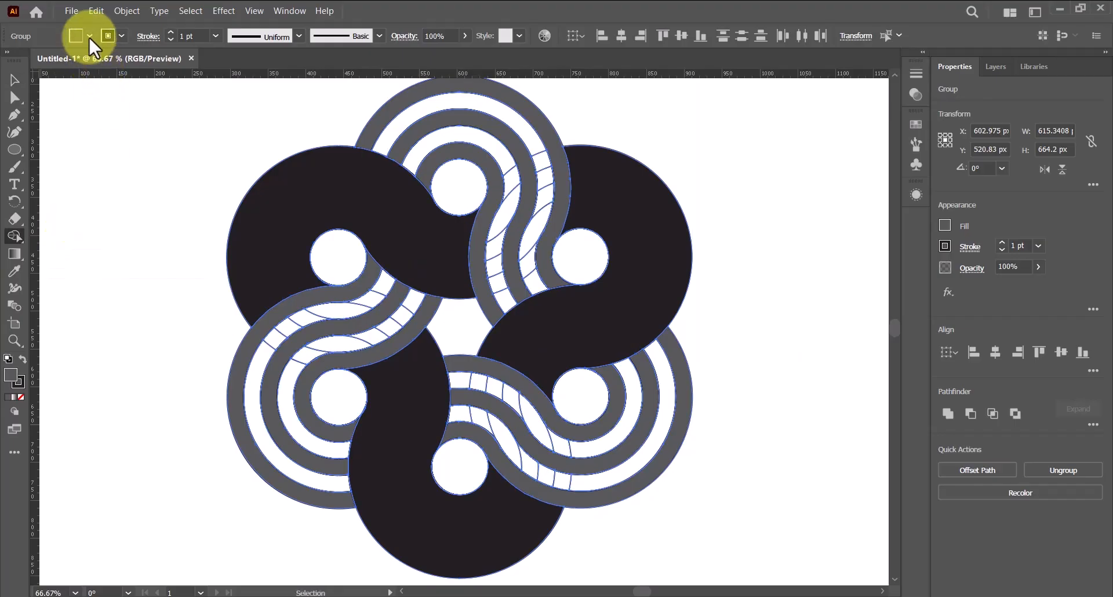
left_click(89, 36)
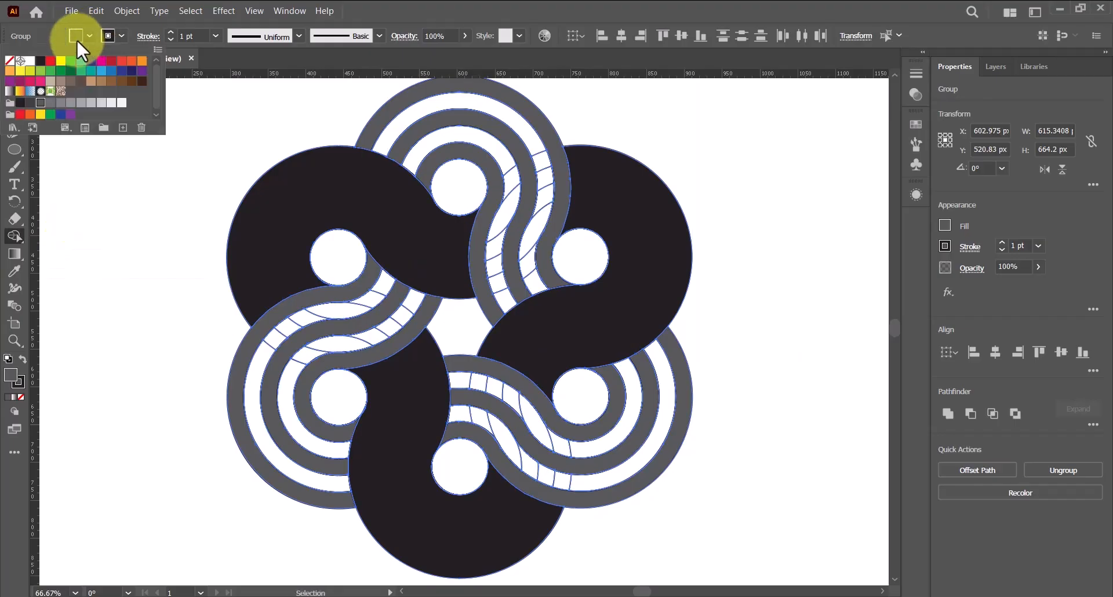
left_click(357, 94)
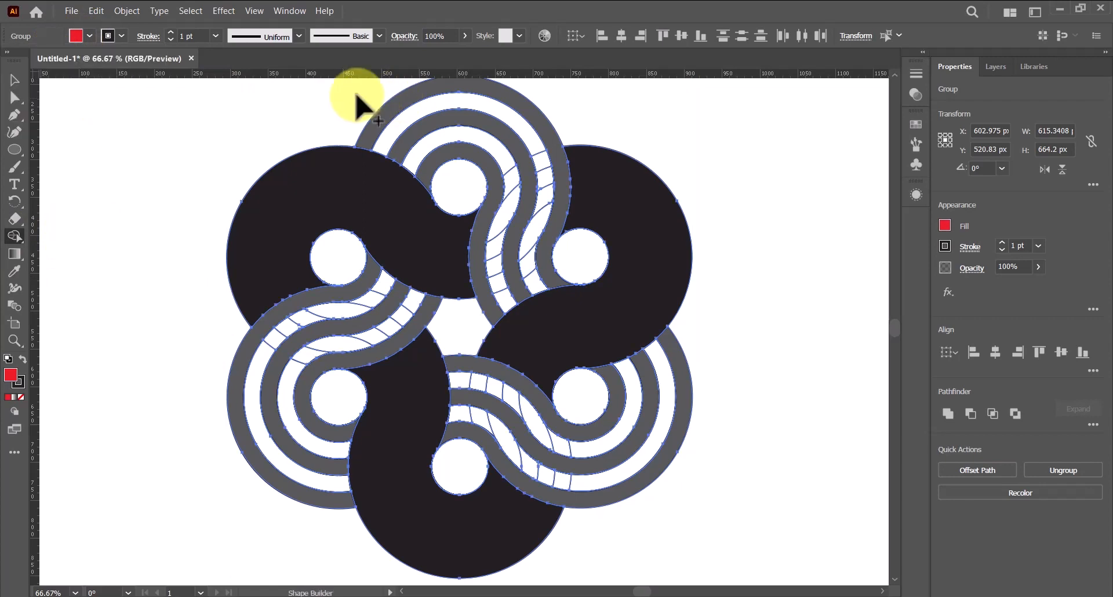
mouse_move(422, 109)
left_mouse_down()
mouse_move(501, 111)
mouse_move(527, 138)
mouse_move(544, 176)
mouse_move(532, 279)
left_mouse_up()
mouse_move(473, 145)
left_mouse_down()
mouse_move(418, 144)
mouse_move(455, 134)
mouse_move(493, 150)
mouse_move(504, 210)
mouse_move(494, 293)
left_mouse_up()
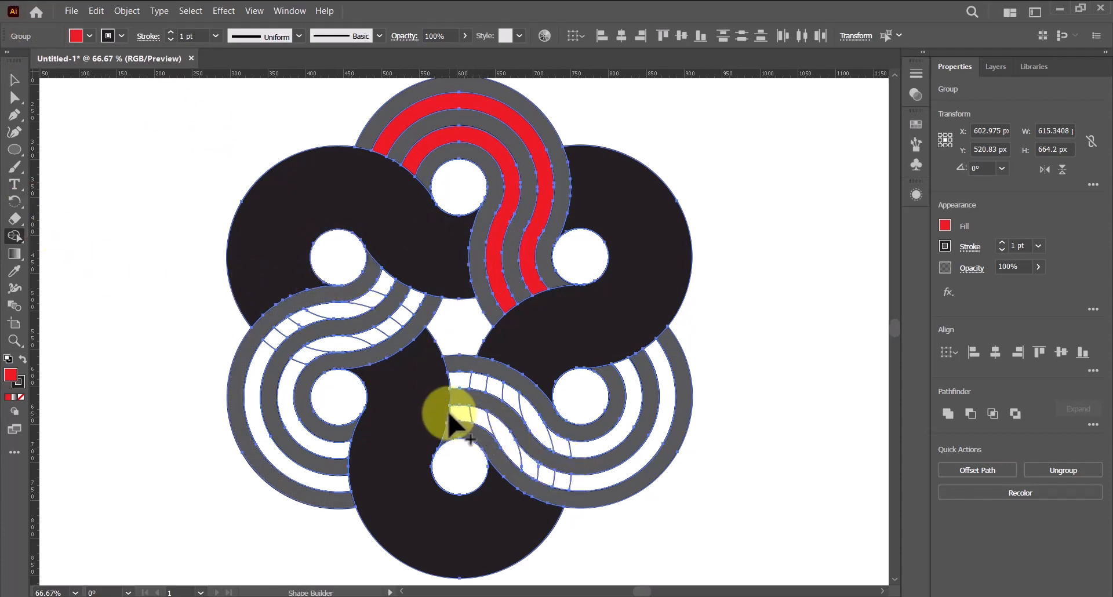
- Merge the white bands between the grey stripes of the lower-right and lower-left circles into two red stripes each
mouse_move(485, 418)
left_mouse_down()
mouse_move(542, 477)
mouse_move(585, 482)
left_mouse_up()
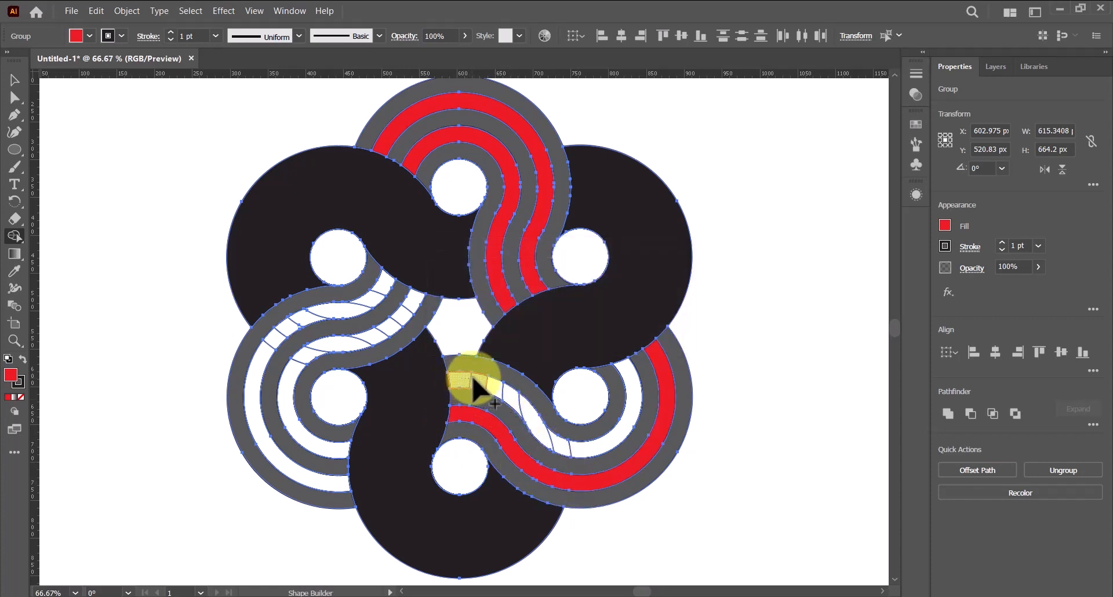
mouse_move(472, 378)
left_mouse_down()
mouse_move(510, 393)
mouse_move(561, 448)
mouse_move(585, 450)
left_mouse_up()
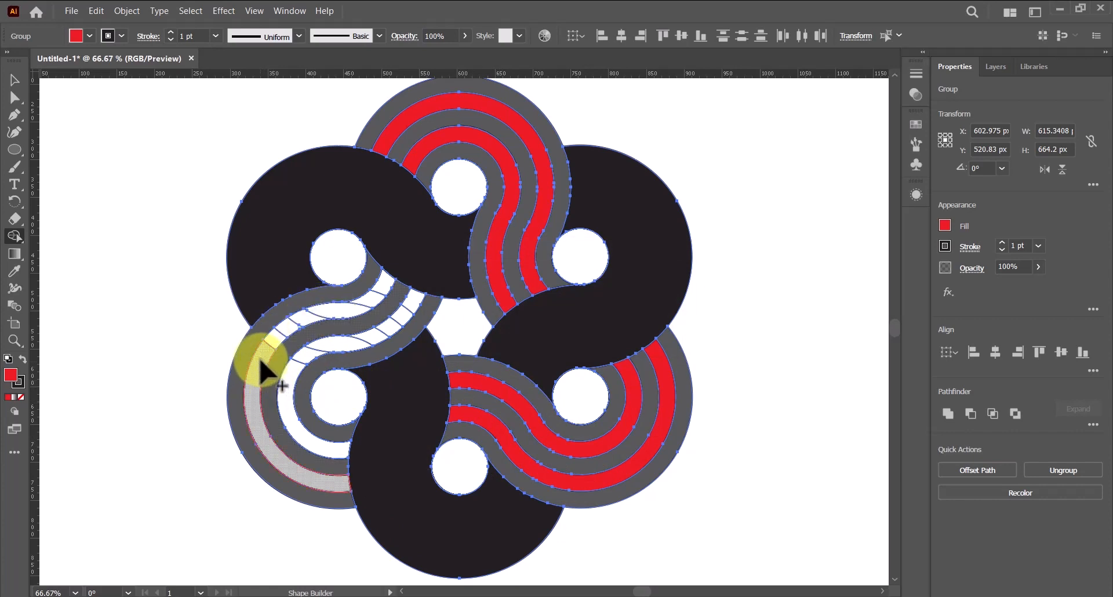
mouse_move(260, 361)
left_mouse_down()
mouse_move(286, 317)
mouse_move(371, 303)
mouse_move(381, 290)
left_mouse_up()
mouse_move(298, 360)
left_mouse_down()
mouse_move(290, 392)
mouse_move(308, 357)
mouse_move(374, 339)
mouse_move(410, 304)
left_mouse_up()
- Select the whole emblem, set its stroke to None and deselect it
left_click(13, 74)
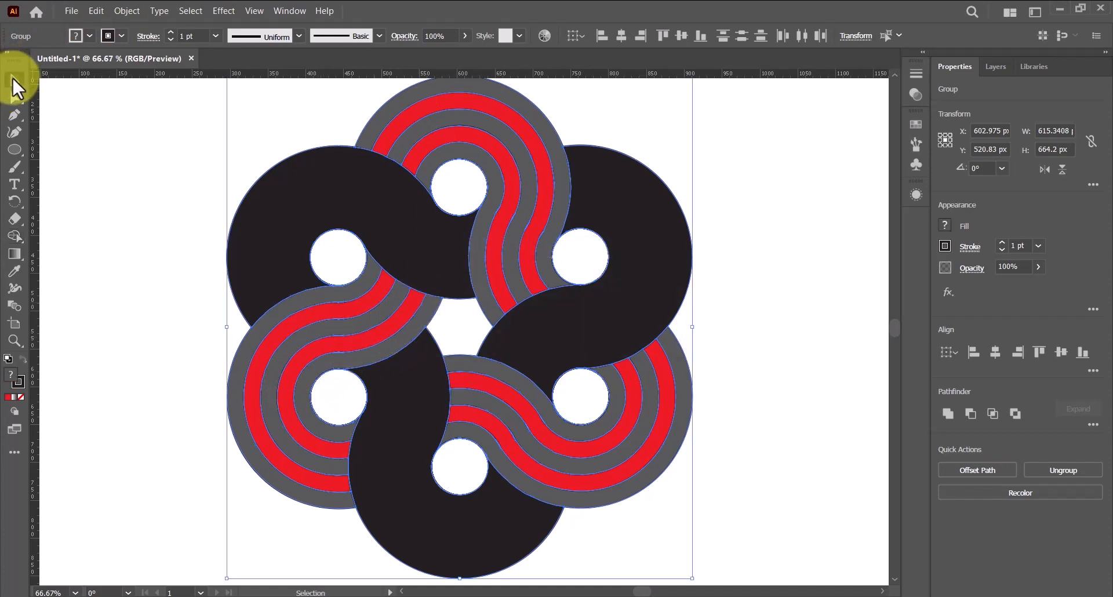
left_click(107, 135)
left_click_drag(174, 121, 746, 527)
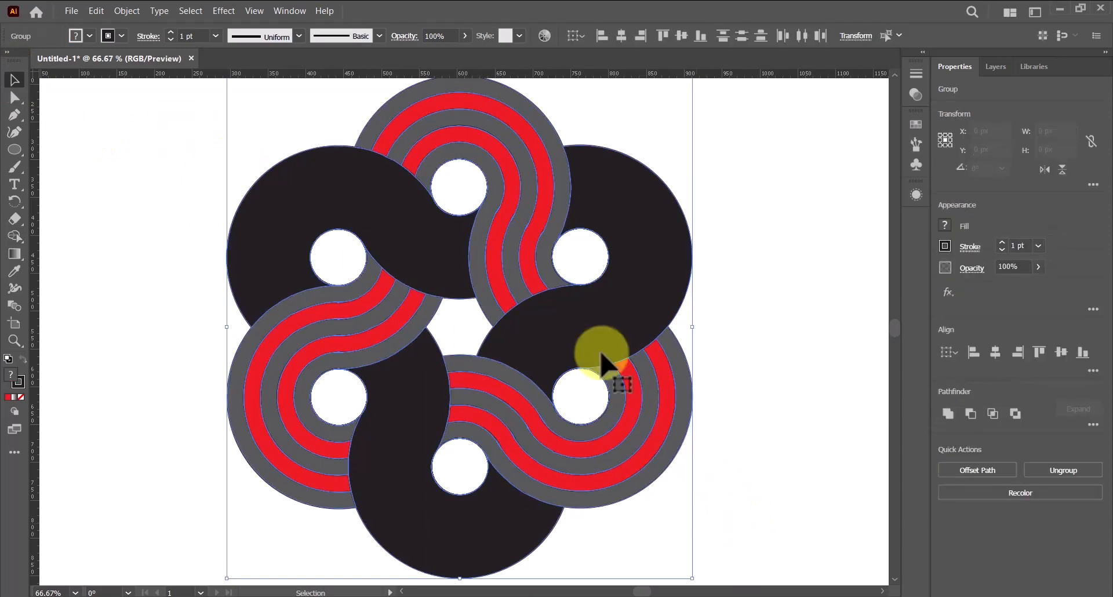
left_click(121, 36)
left_click(117, 211)
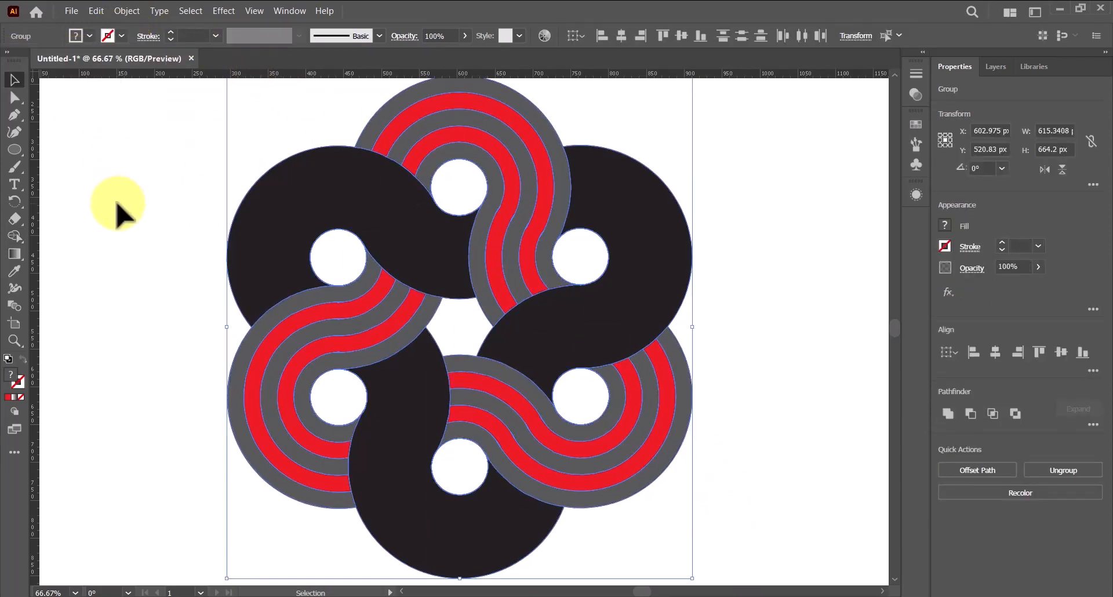
left_click(119, 210)
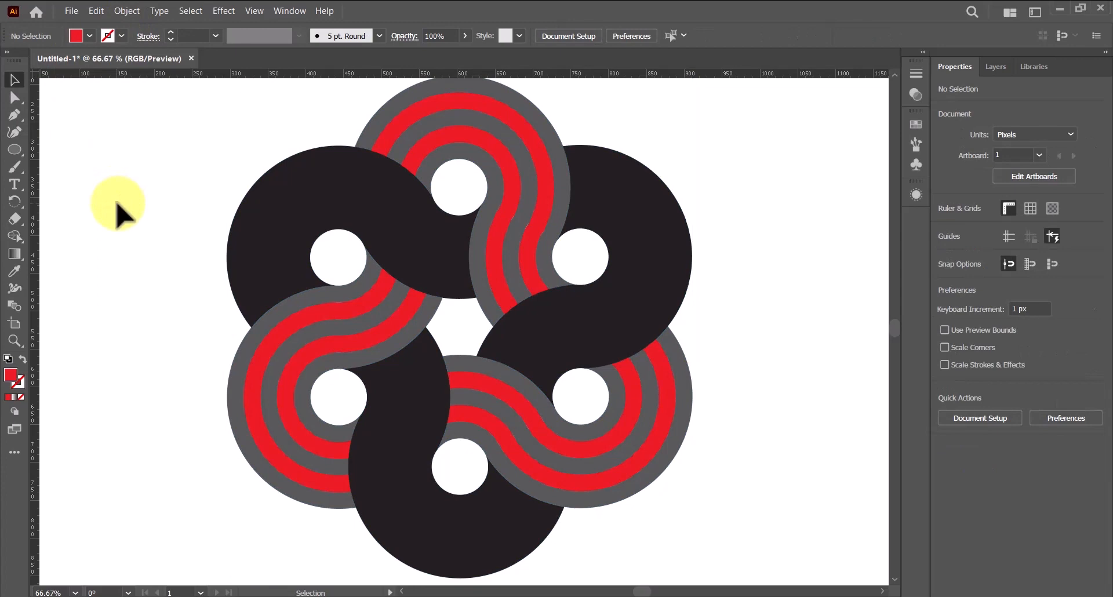
- Scale the whole emblem down proportionally to about 362 px wide and move it to the left half of the artboard
key("ctrl+minus")
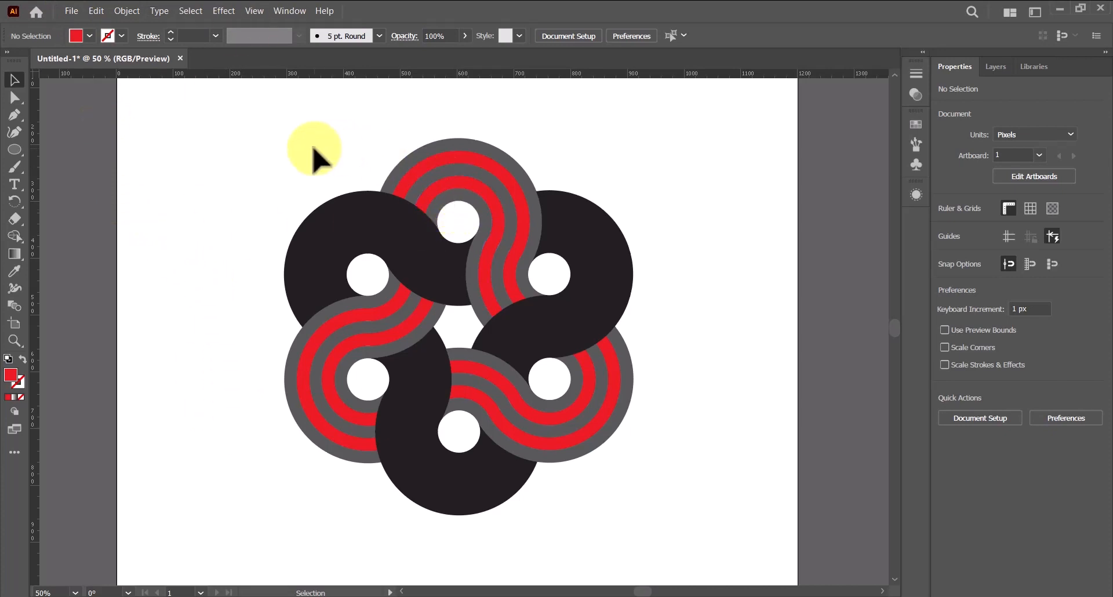
key("ctrl+minus")
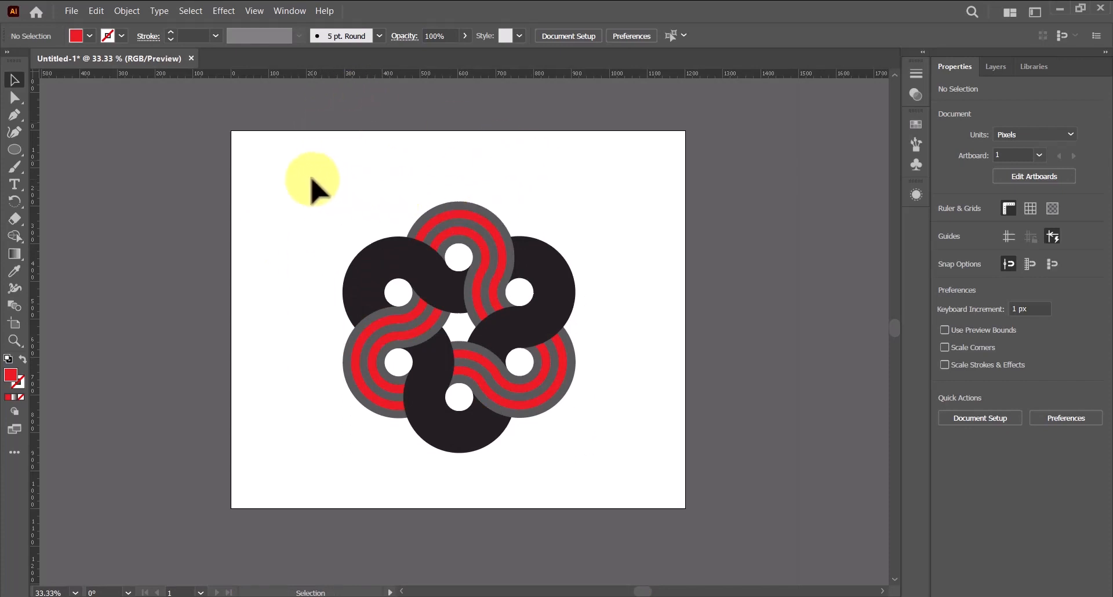
left_click_drag(311, 179, 638, 499)
left_click(565, 273)
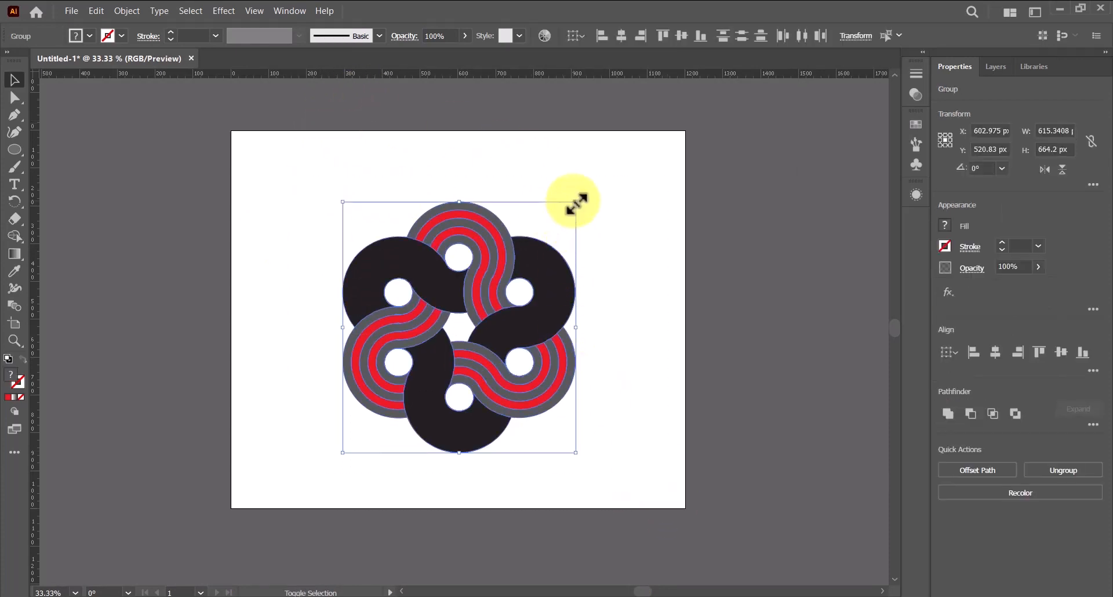
left_click_drag(577, 203, 525, 256)
left_click_drag(490, 337, 377, 328)
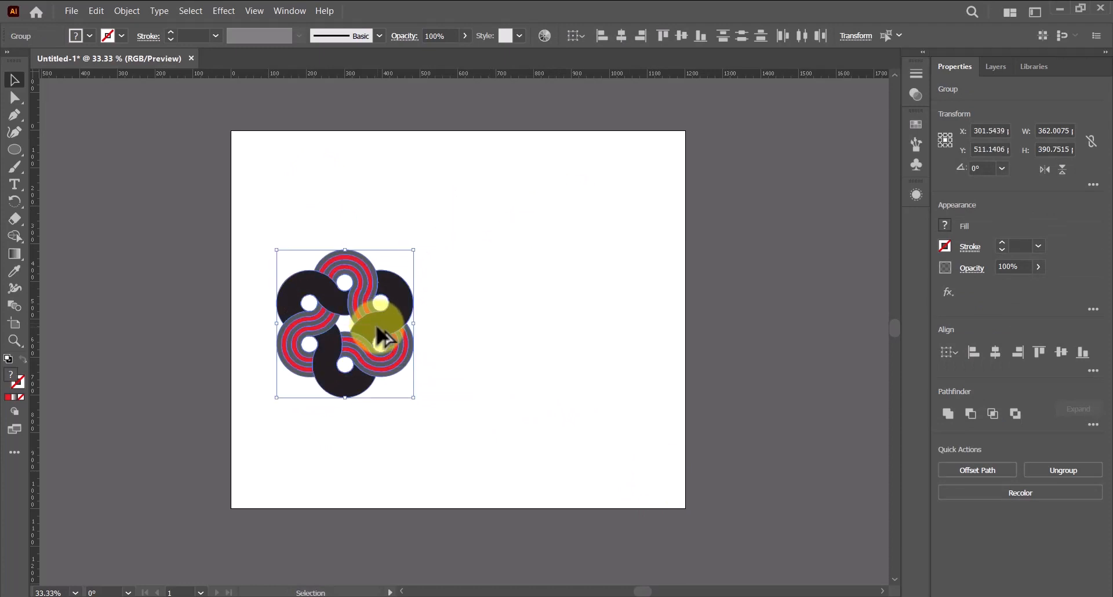
- Duplicate the emblem onto the right half of the artboard and move both emblems to the artboard's upper part
left_click_drag(379, 336, 574, 340)
left_click(435, 397)
left_click_drag(273, 241, 600, 400)
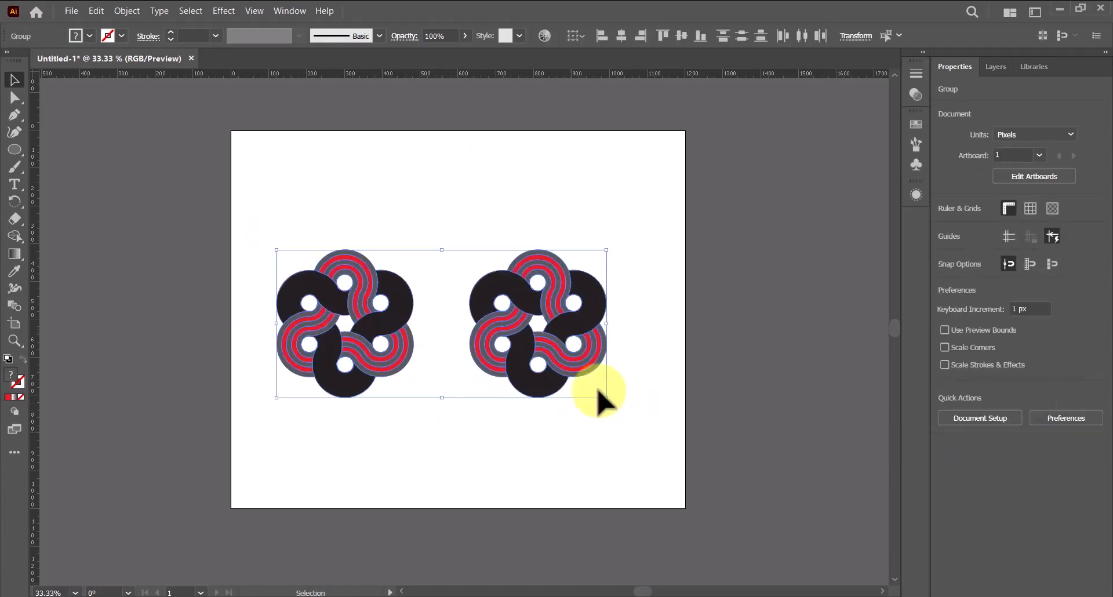
left_click_drag(513, 347, 523, 263)
left_click(514, 360)
- Try pulling the top striped S-shape off the right emblem and undo the move
key("z")
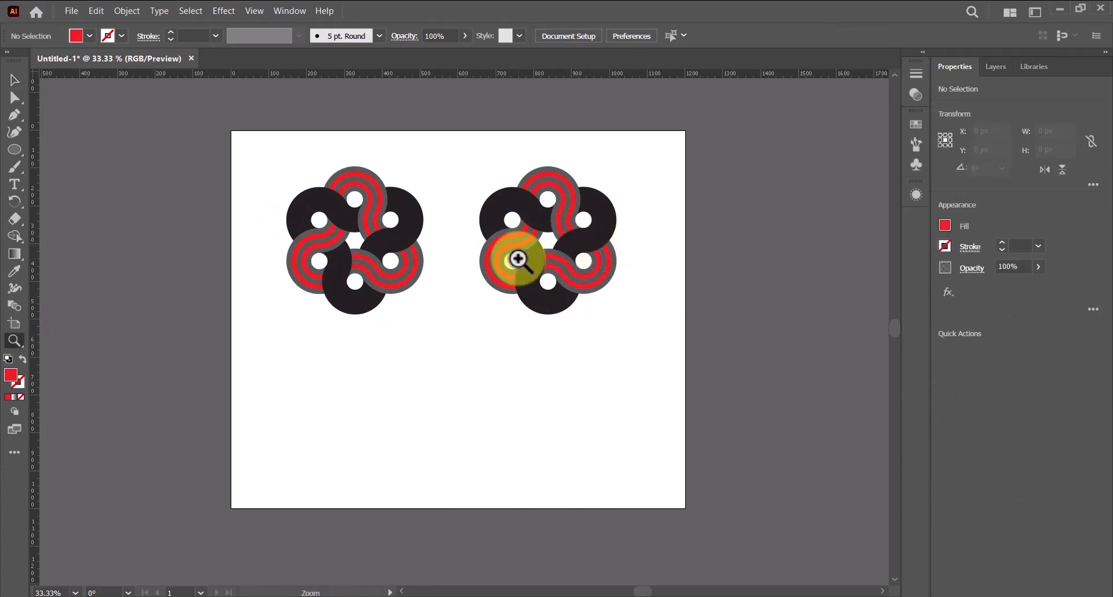
left_click(517, 261)
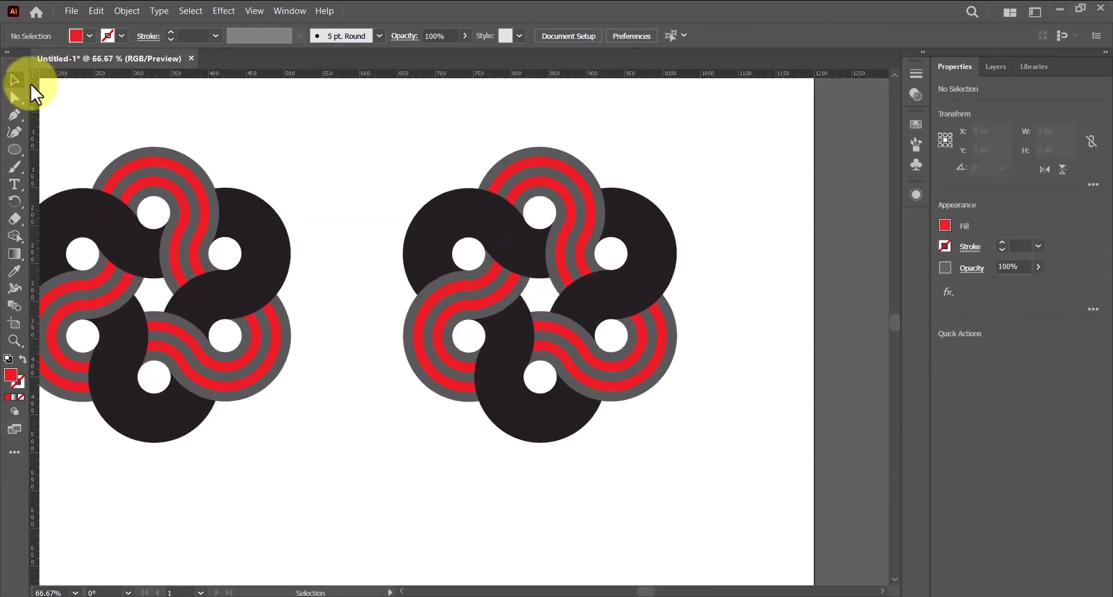
left_click(15, 80)
left_click(555, 168)
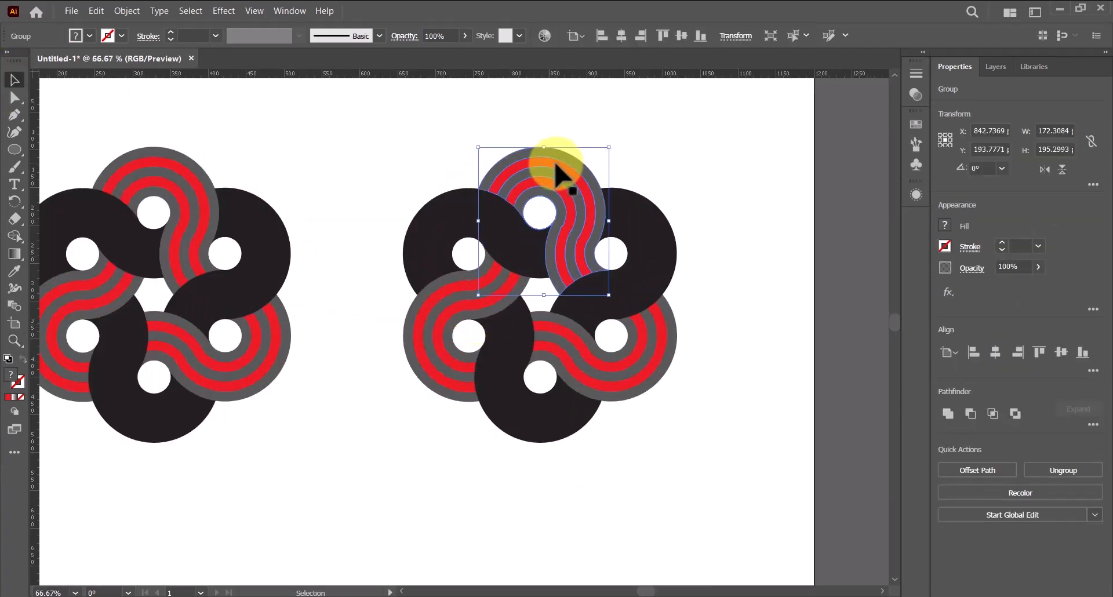
left_click_drag(555, 165, 600, 144)
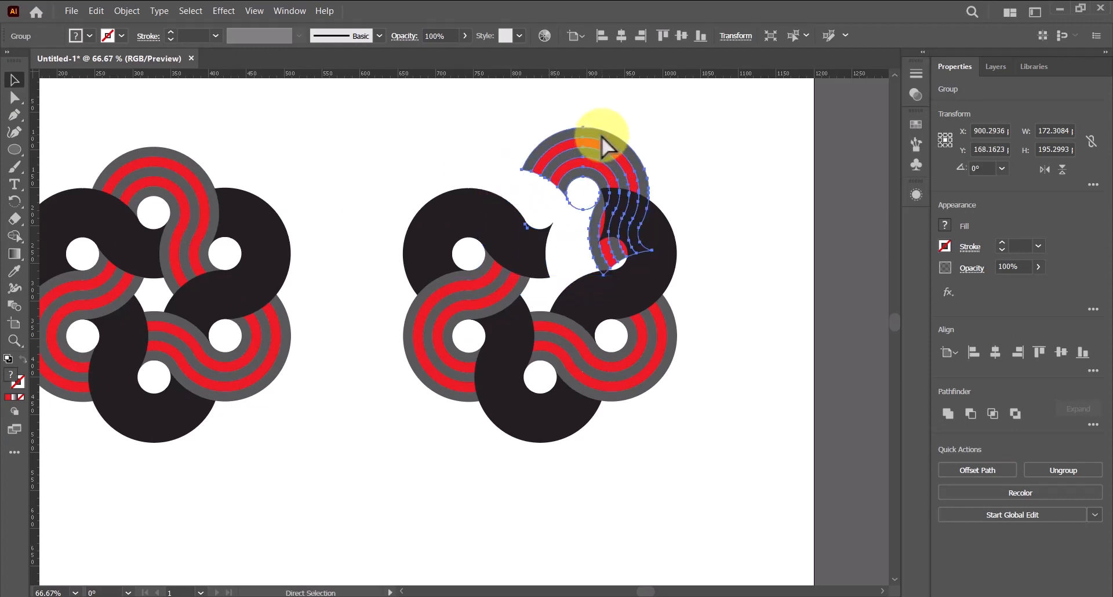
key("ctrl+z")
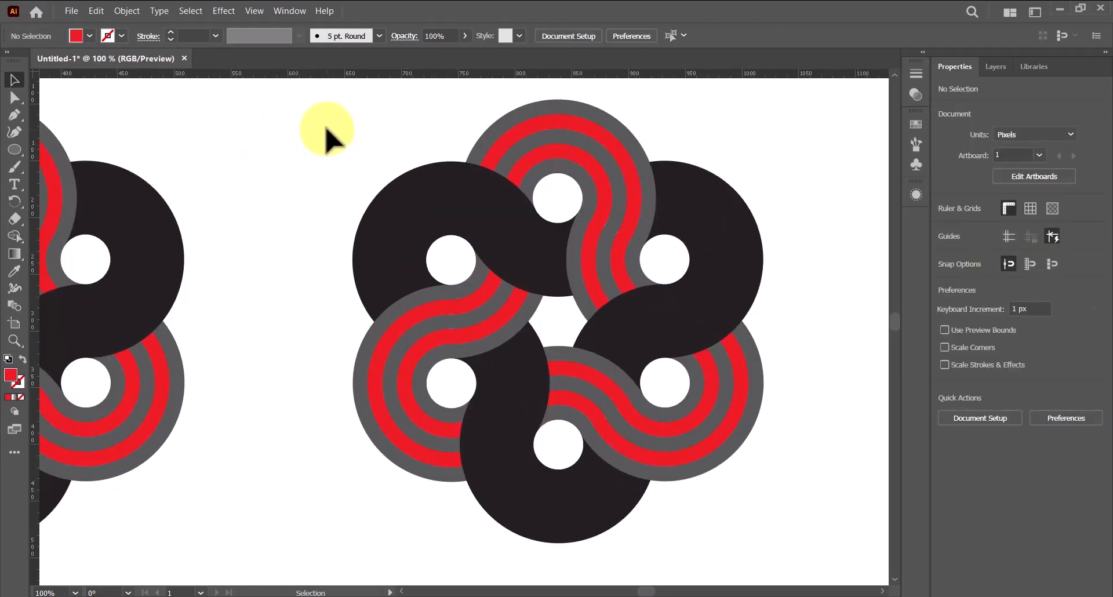
- Fill the outer red stripe of the right emblem's top S-shape with a linear gradient, white at its lower end and black at its crown
left_click(563, 122)
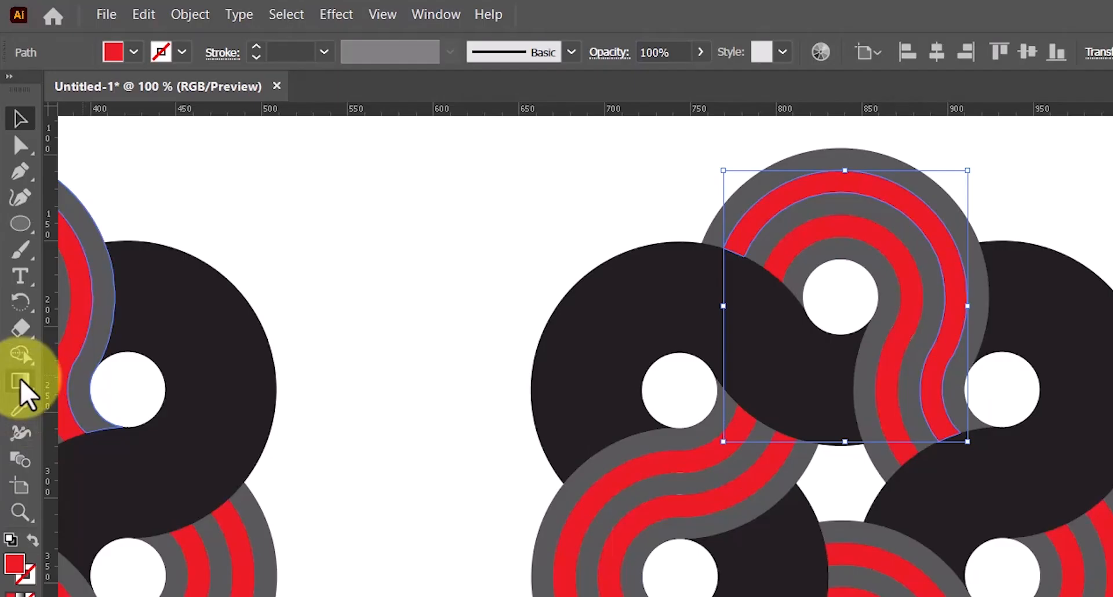
left_click(18, 256)
left_click(143, 385)
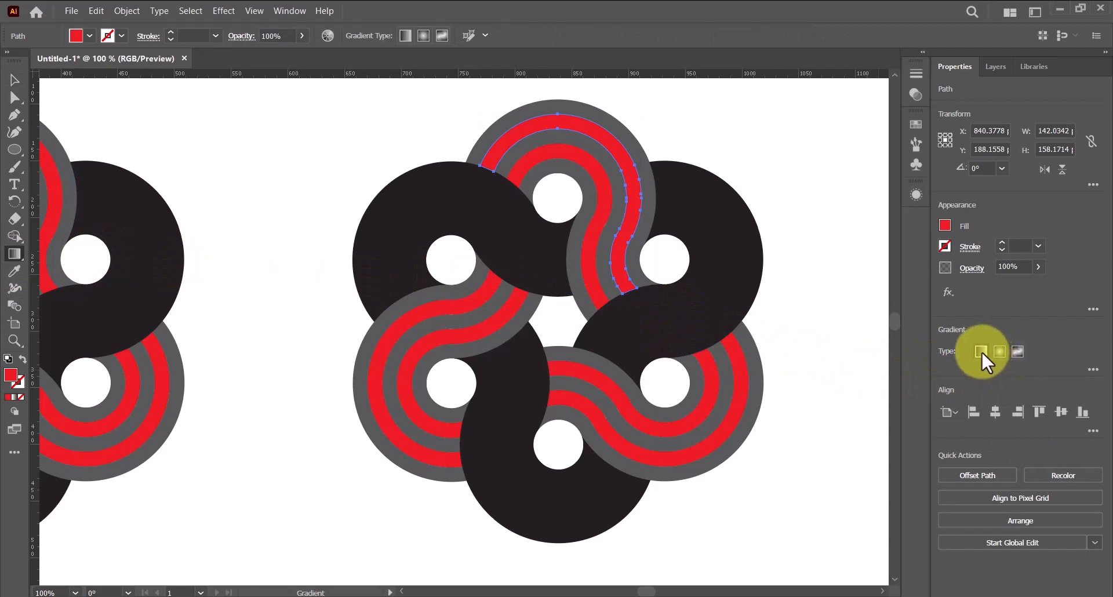
left_click(981, 351)
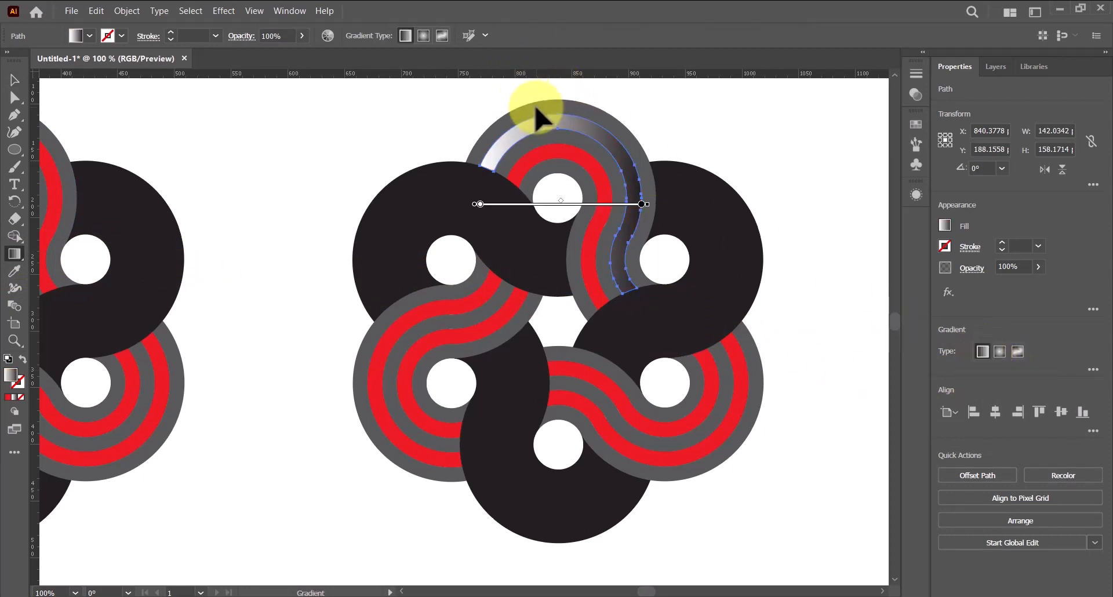
mouse_move(535, 108)
left_mouse_down()
mouse_move(626, 194)
mouse_move(643, 246)
mouse_move(636, 270)
mouse_move(579, 156)
mouse_move(536, 116)
left_mouse_up()
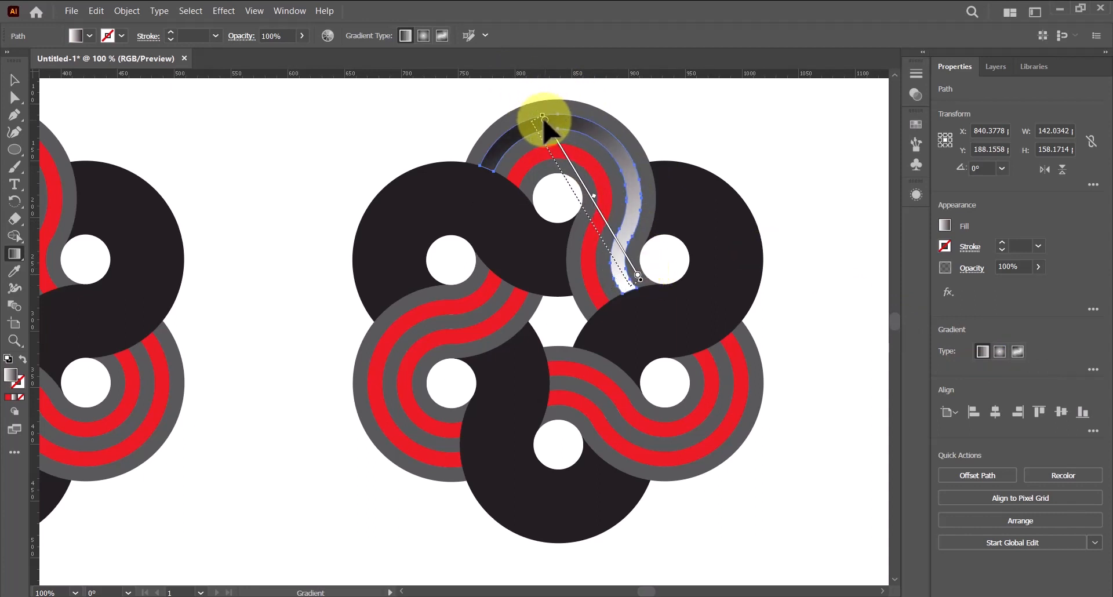
left_click(14, 81)
left_click(295, 152)
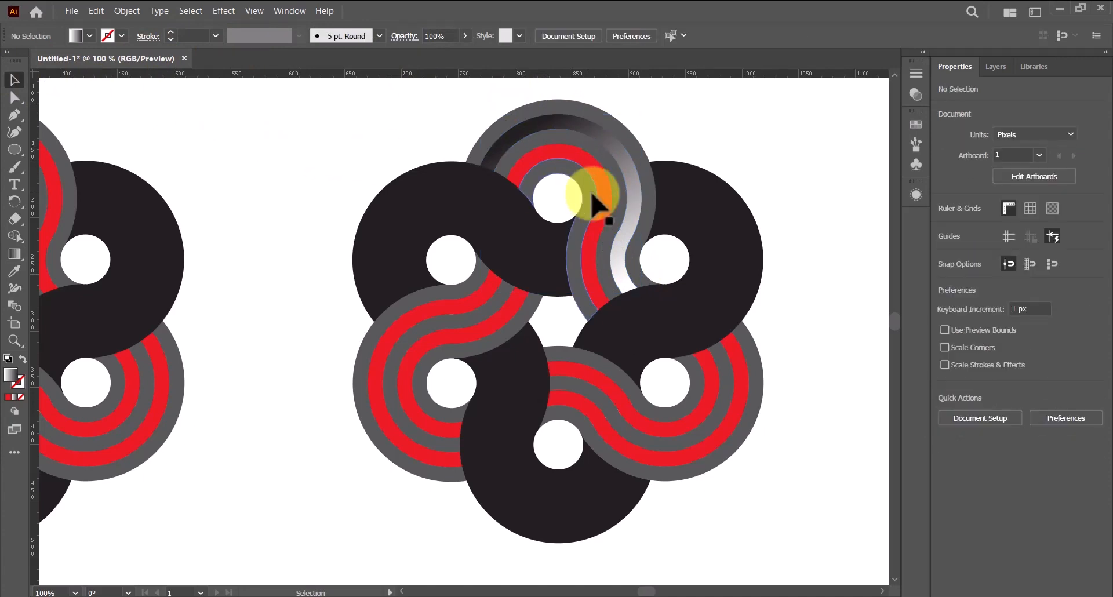
- Copy the gradient to the top S-shape's inner red stripe with the Eyedropper and redirect it from white at its lower end to black at its crown
left_click(598, 179)
key("i")
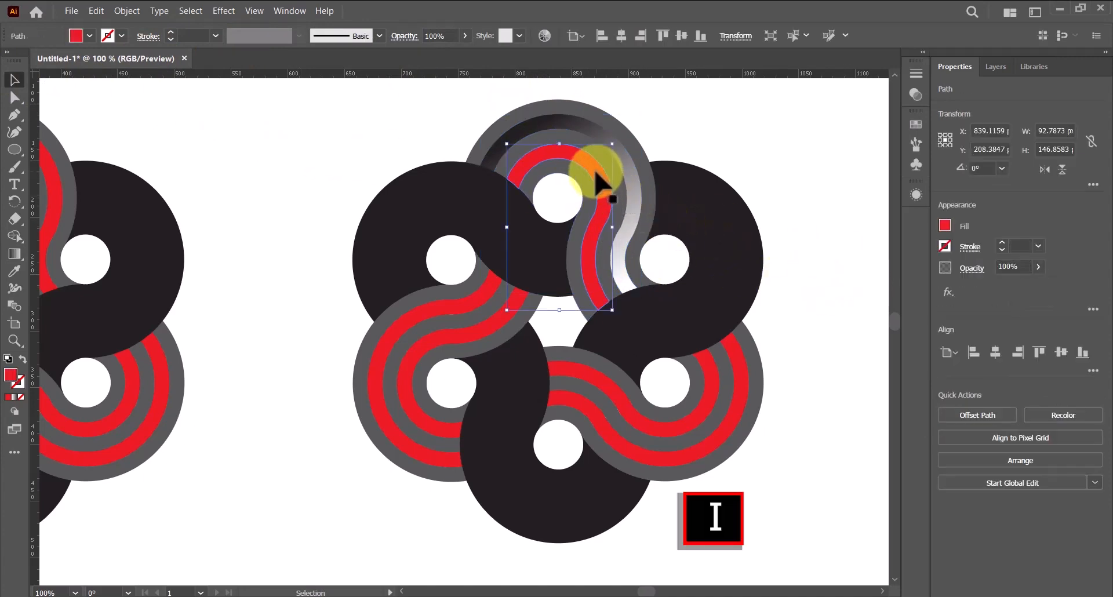
left_click(615, 145)
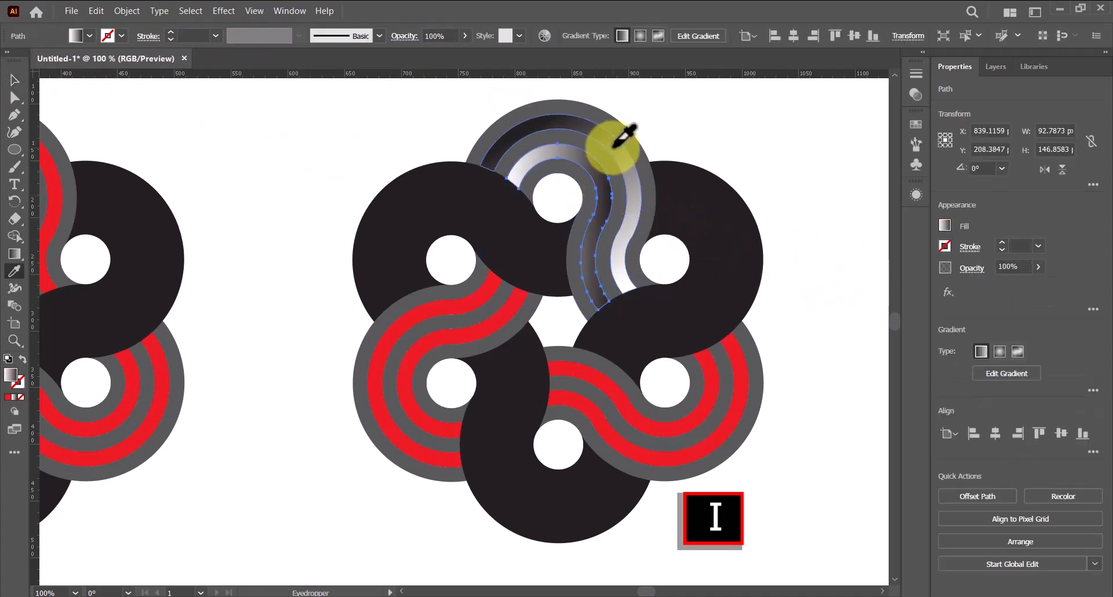
key("v")
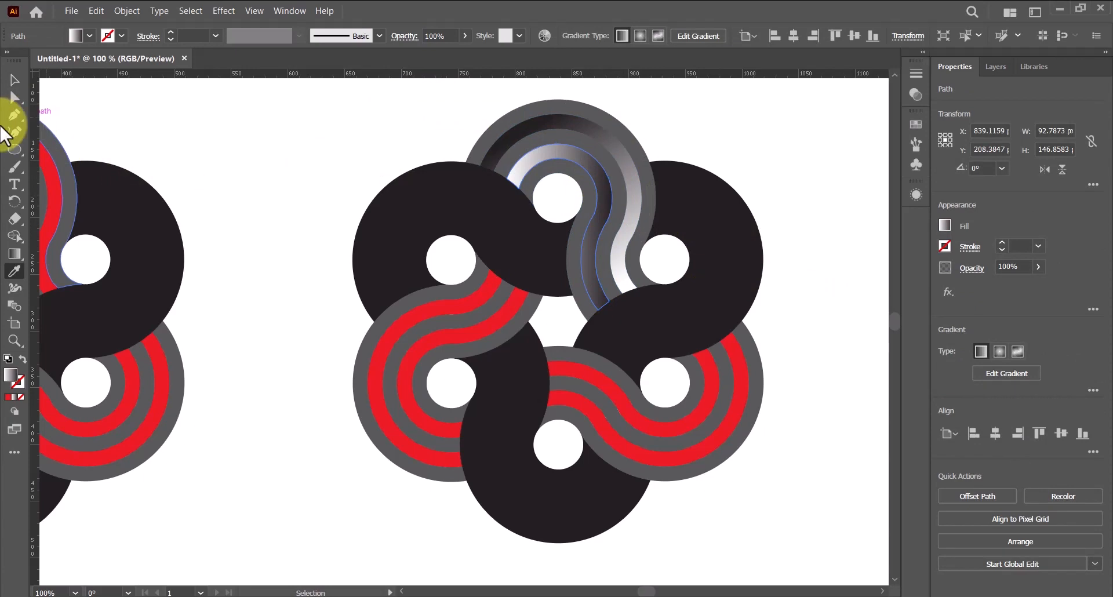
left_click(10, 255)
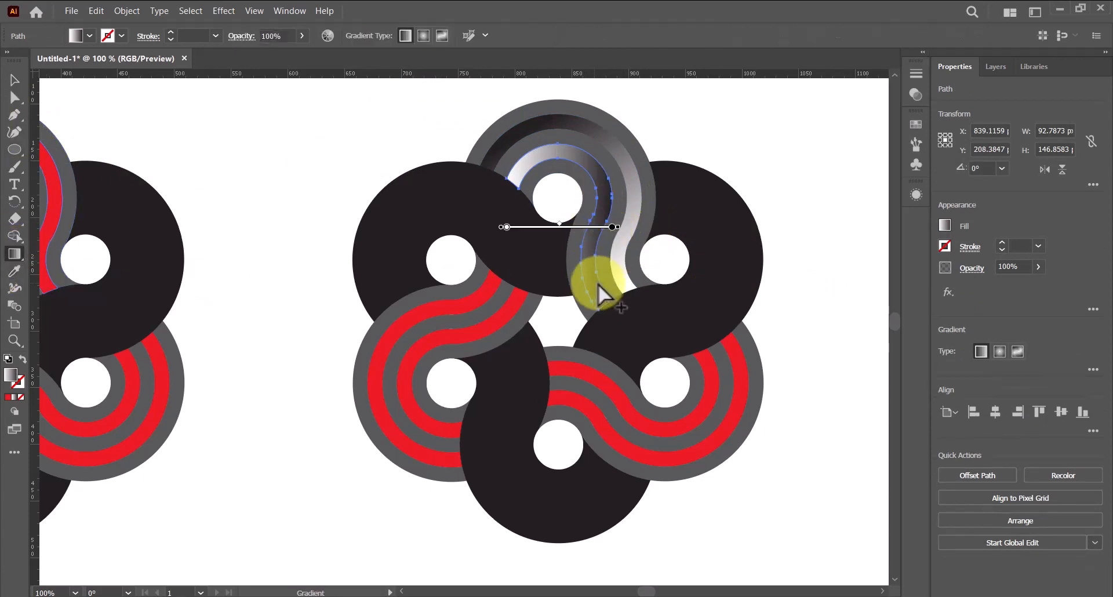
left_click_drag(607, 286, 555, 142)
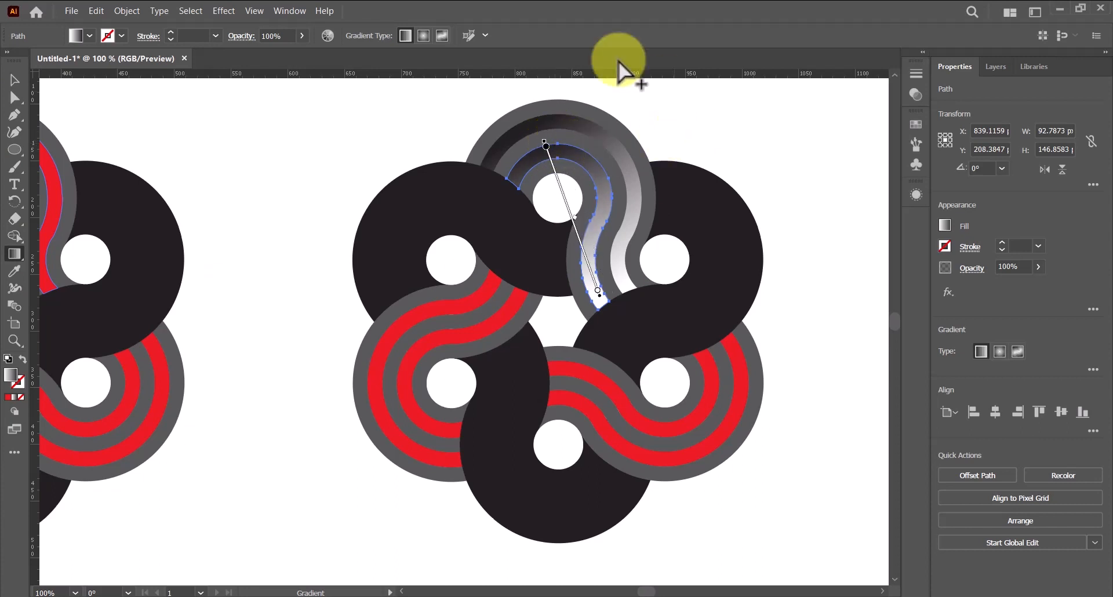
left_click(15, 78)
left_click(266, 166)
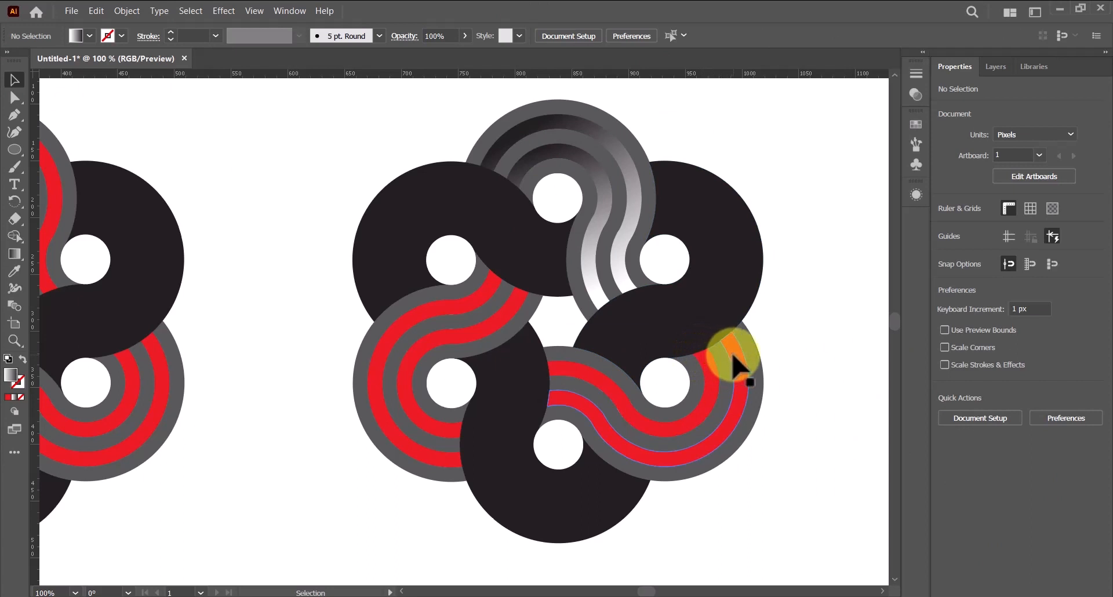
- Copy the black-and-white gradient onto both red stripes of the right emblem's lower-right S-shape with the Eyedropper
left_click(733, 364)
key("i")
left_click(632, 196)
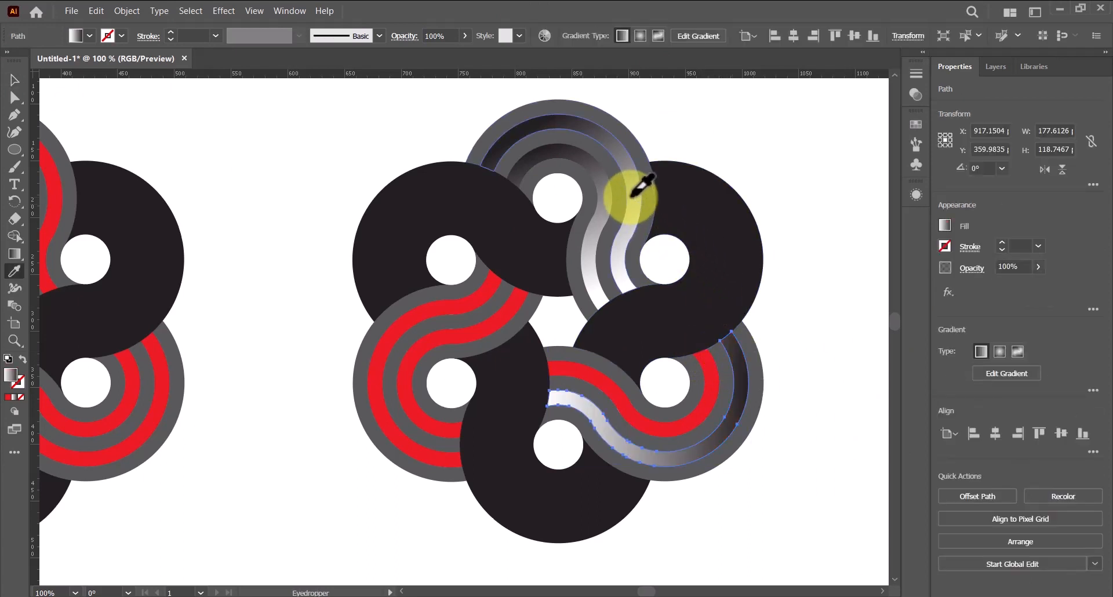
left_click(614, 380, "ctrl")
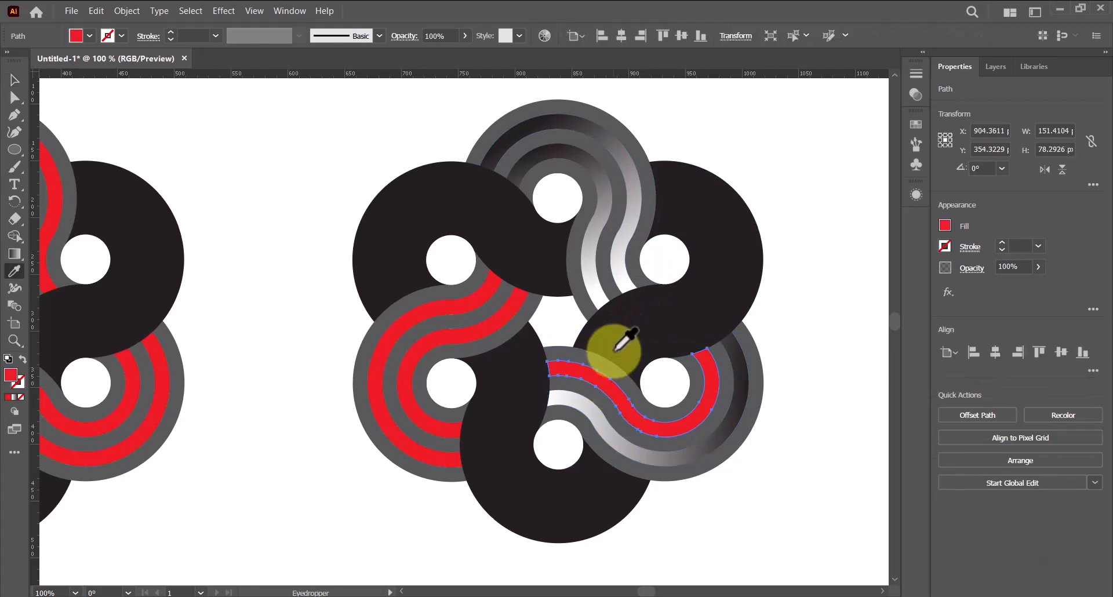
left_click(593, 247)
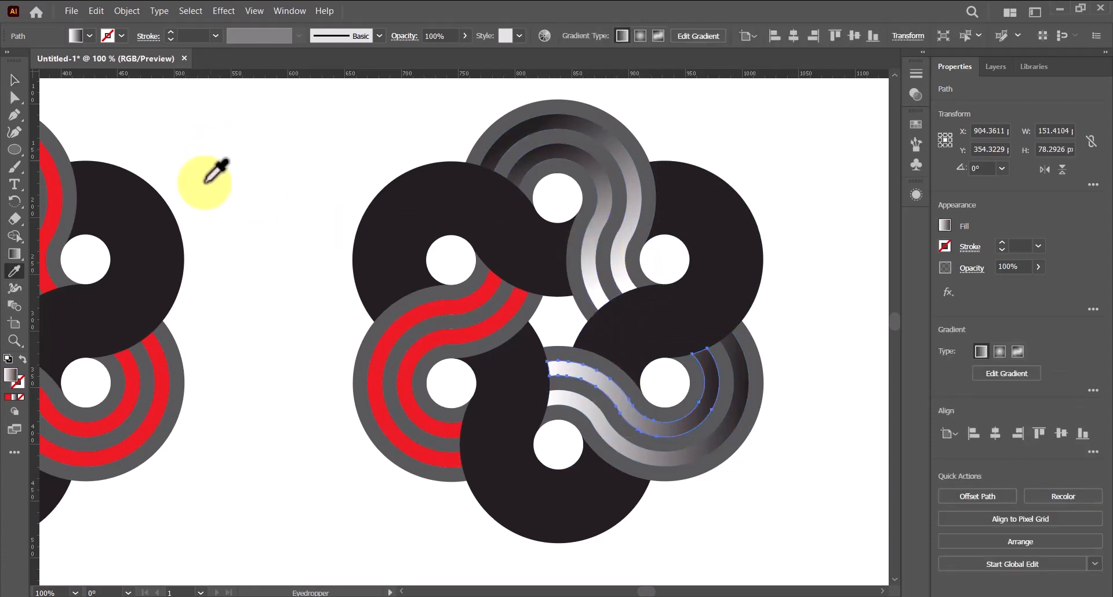
key("v")
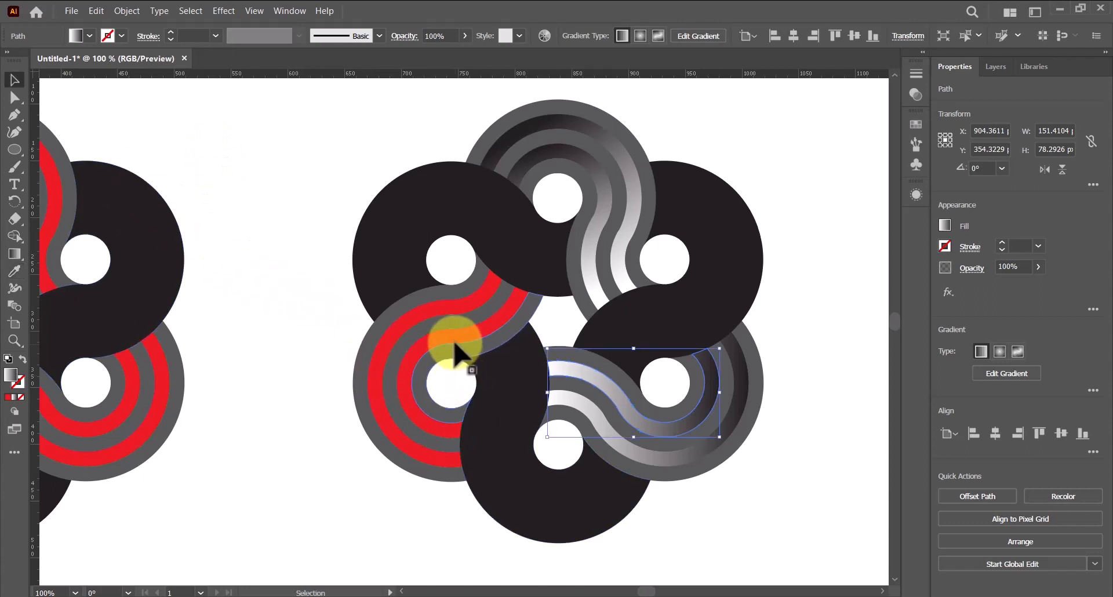
- Copy the black-and-white gradient onto both red stripes of the right emblem's lower-left S-shape with the Eyedropper
left_click(455, 341)
key("i")
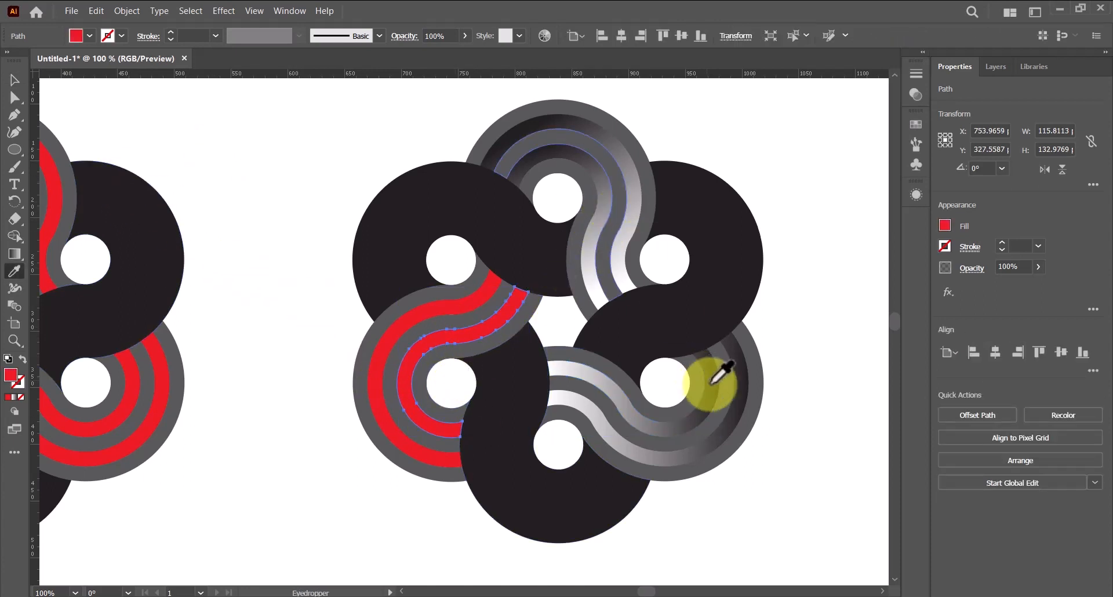
left_click(741, 407)
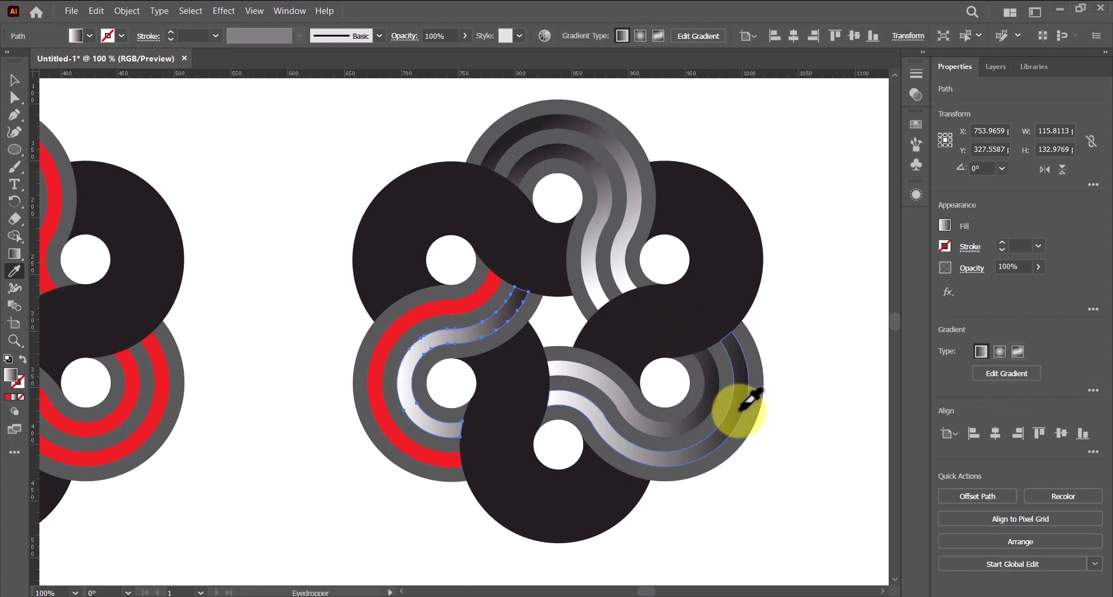
key("v")
left_click(410, 335)
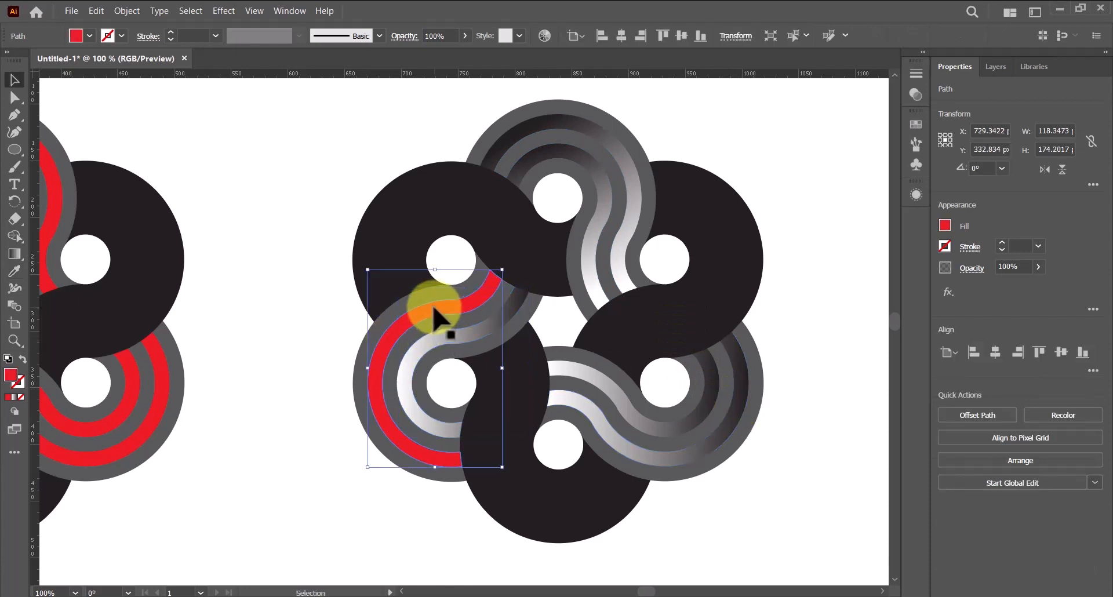
left_click(706, 401)
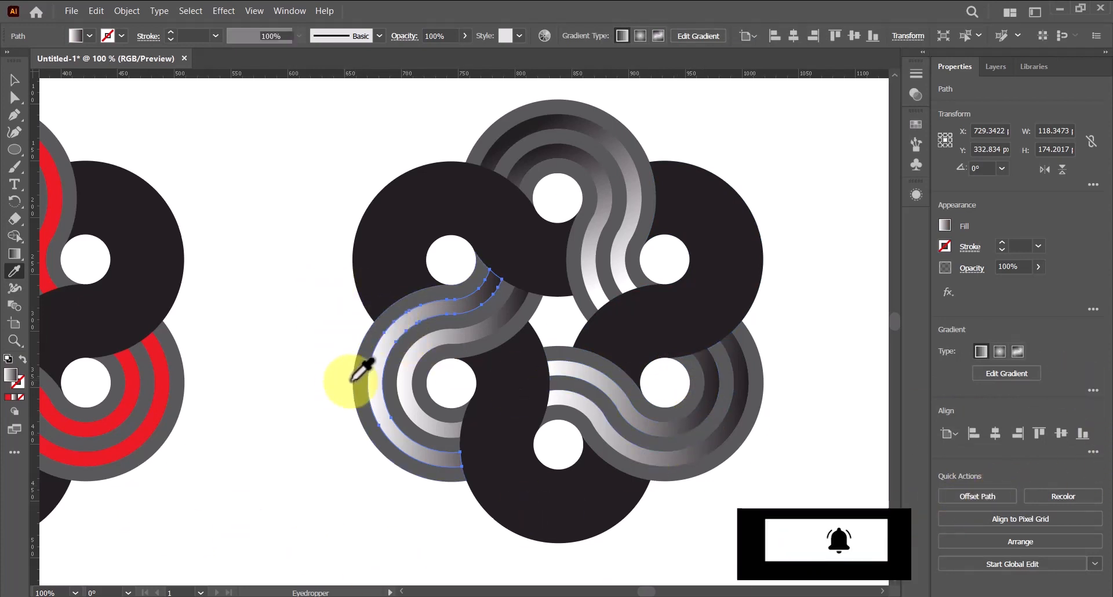
- Redirect the gradients of the lower-left S-shape's two stripes from white at their upper-right ends to black at the lower left
key("g")
mouse_move(450, 287)
left_mouse_down()
mouse_move(368, 422)
mouse_move(367, 474)
mouse_move(382, 447)
mouse_move(396, 455)
left_mouse_up()
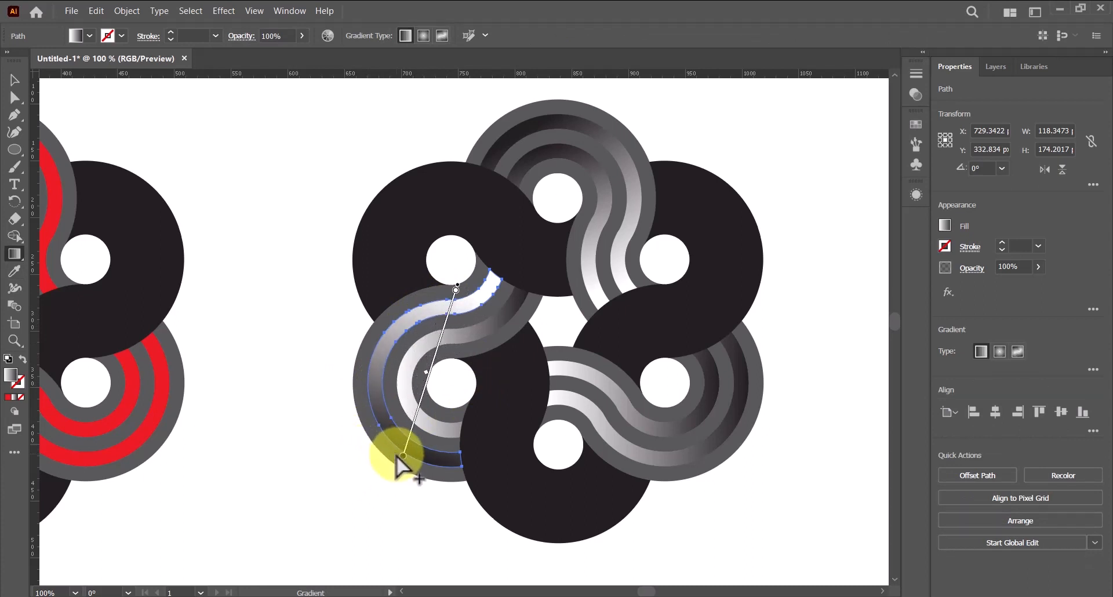
key("v")
left_click(491, 327)
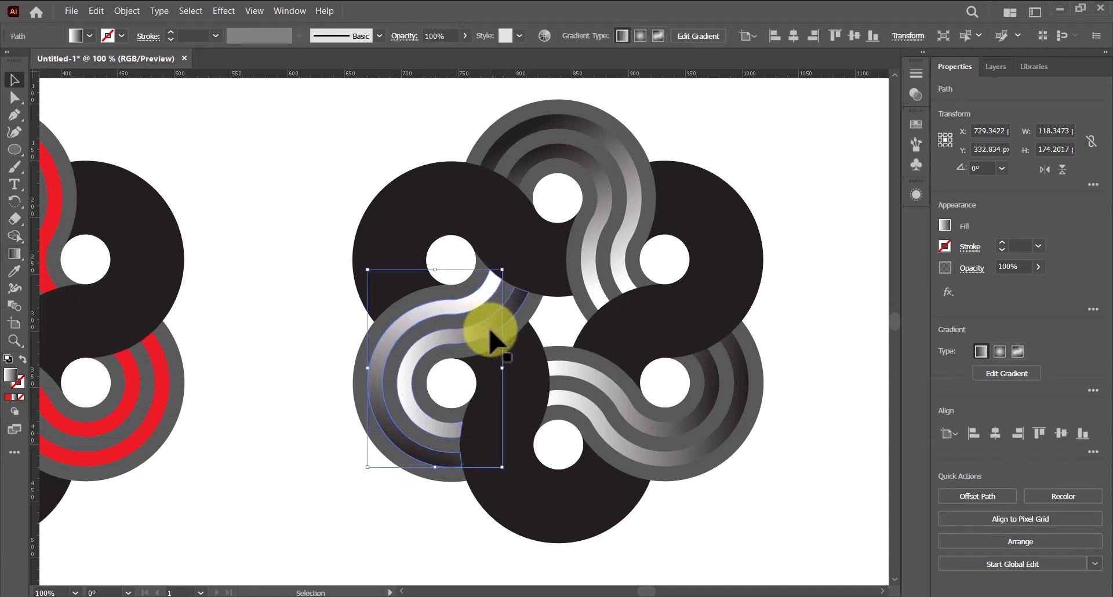
key("g")
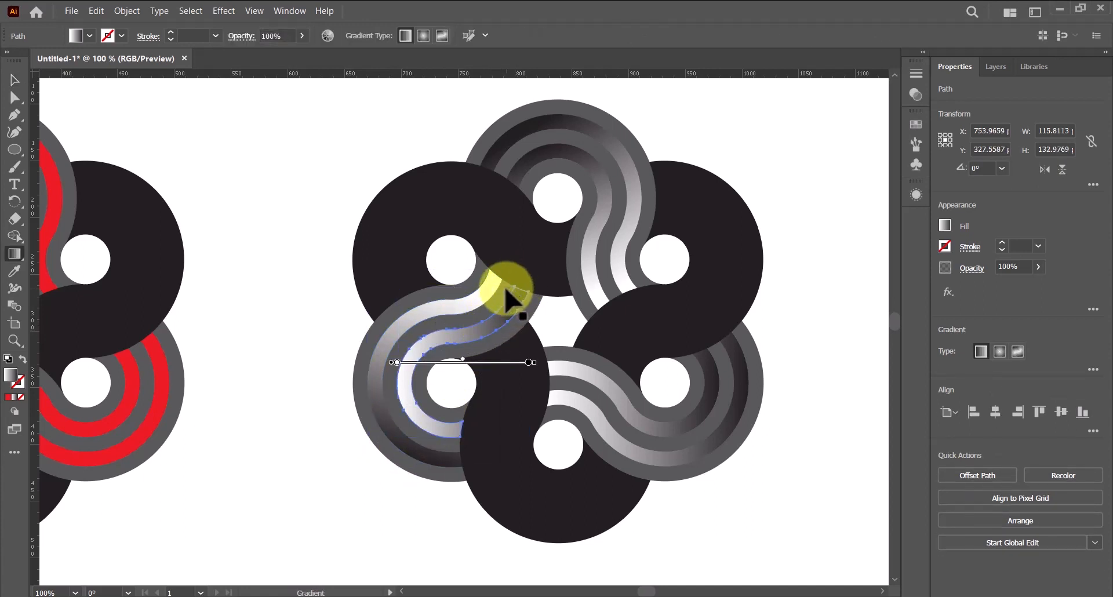
mouse_move(506, 286)
left_mouse_down()
mouse_move(422, 397)
mouse_move(417, 431)
left_mouse_up()
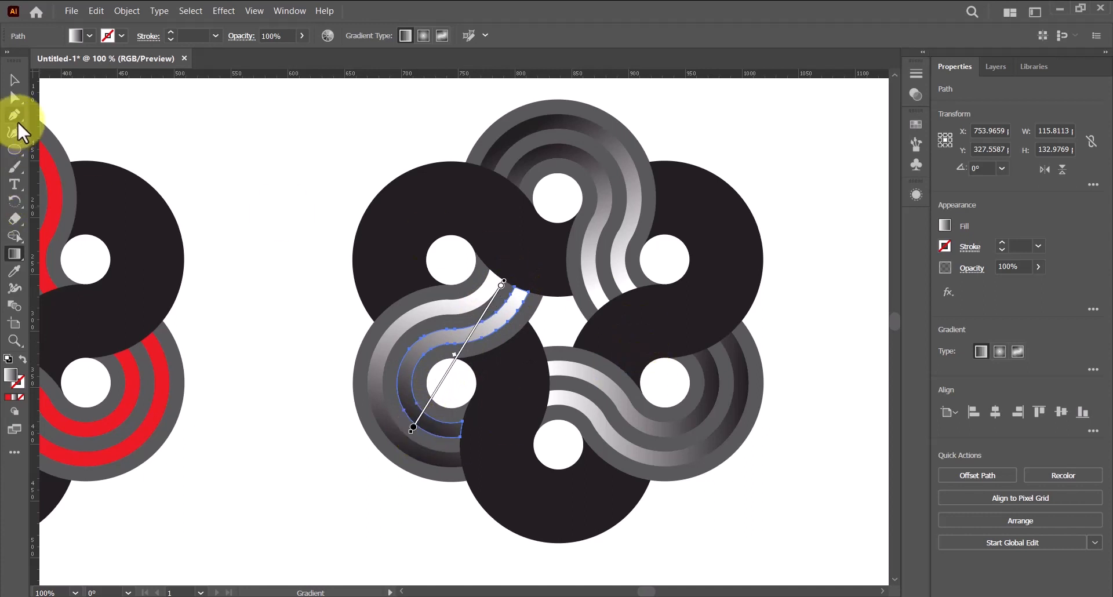
left_click(15, 81)
left_click(251, 137)
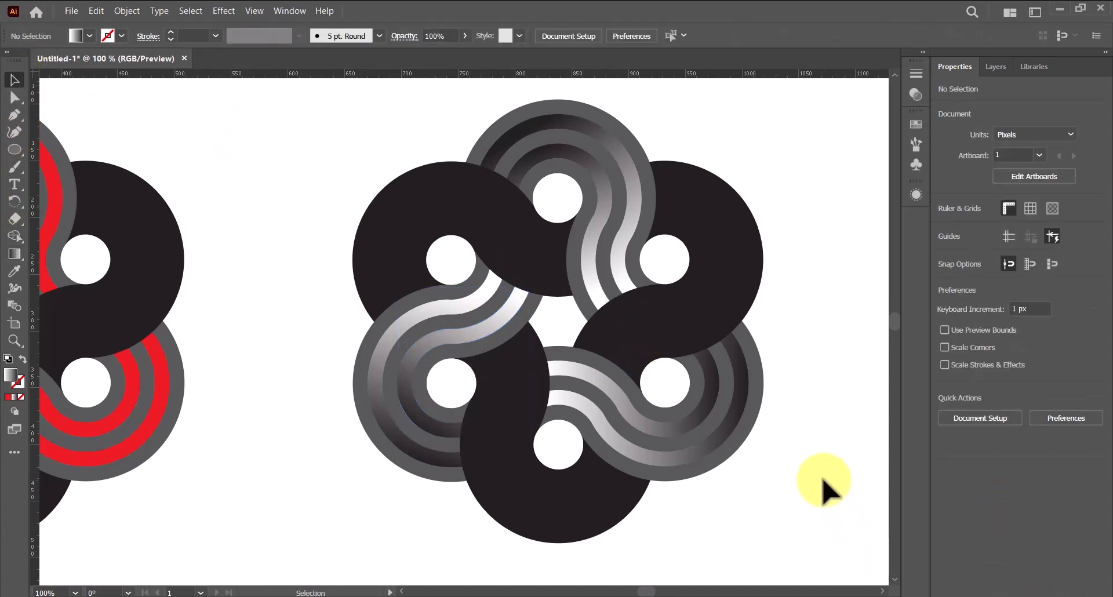
- Duplicate the gradient emblem and place the copy centred below the other two emblems
key("ctrl+minus")
key("ctrl+minus")
key("ctrl+minus")
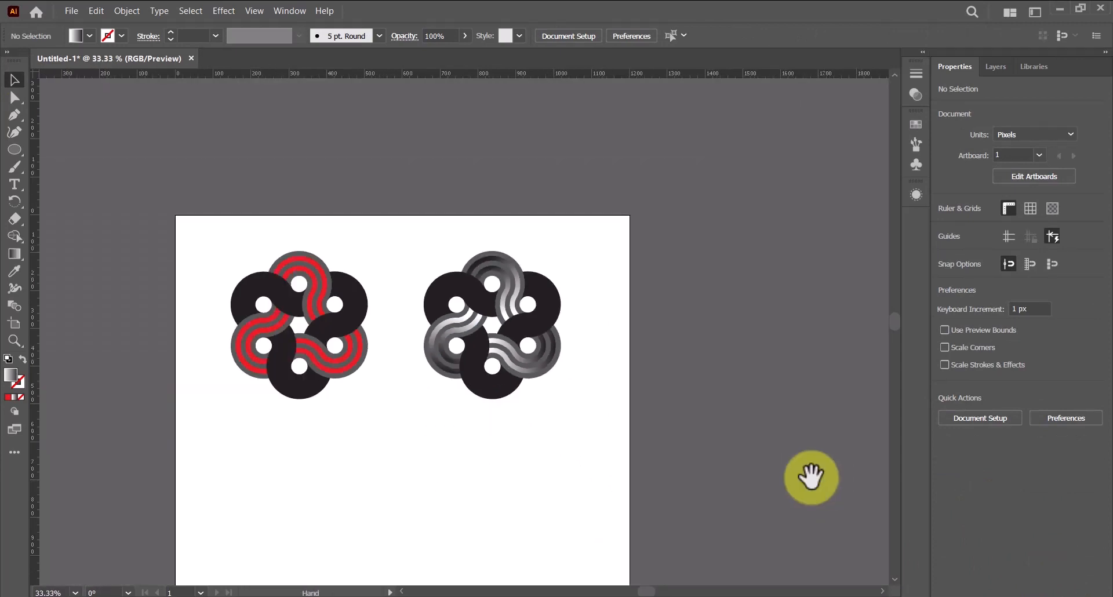
left_click_drag(462, 473, 532, 386)
left_click_drag(475, 132, 670, 341)
left_click_drag(583, 265, 490, 425)
left_click(595, 484)
- Select the entire lower gradient emblem and open Adjust Color Balance for it, keeping the emblem uncovered by the dialog
key("z")
left_click(483, 436)
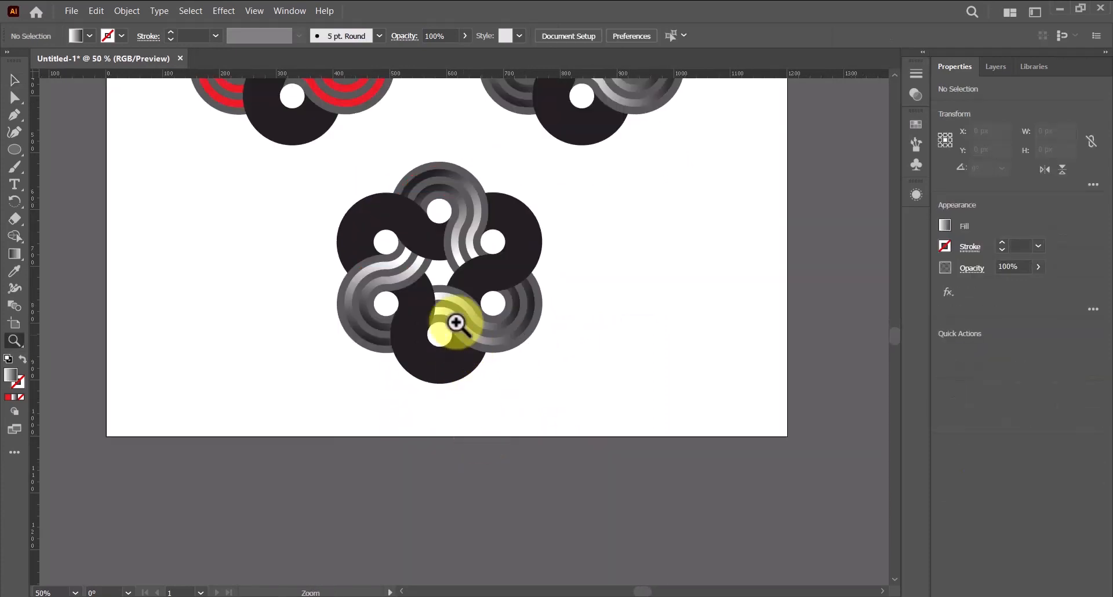
left_click(15, 82)
left_click_drag(311, 174, 658, 373)
left_click(99, 10)
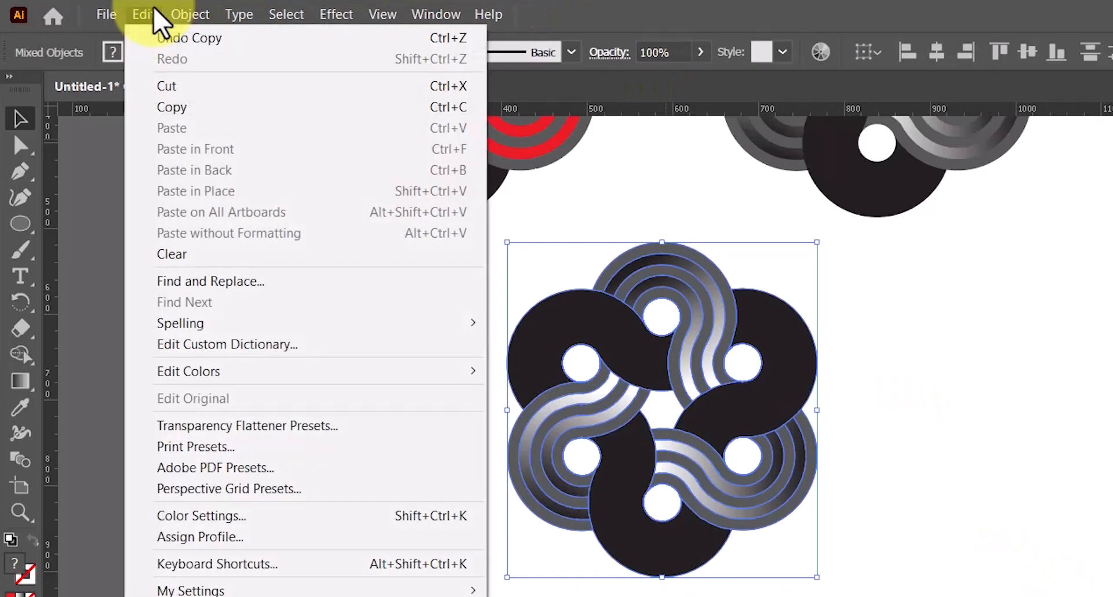
mouse_move(166, 248)
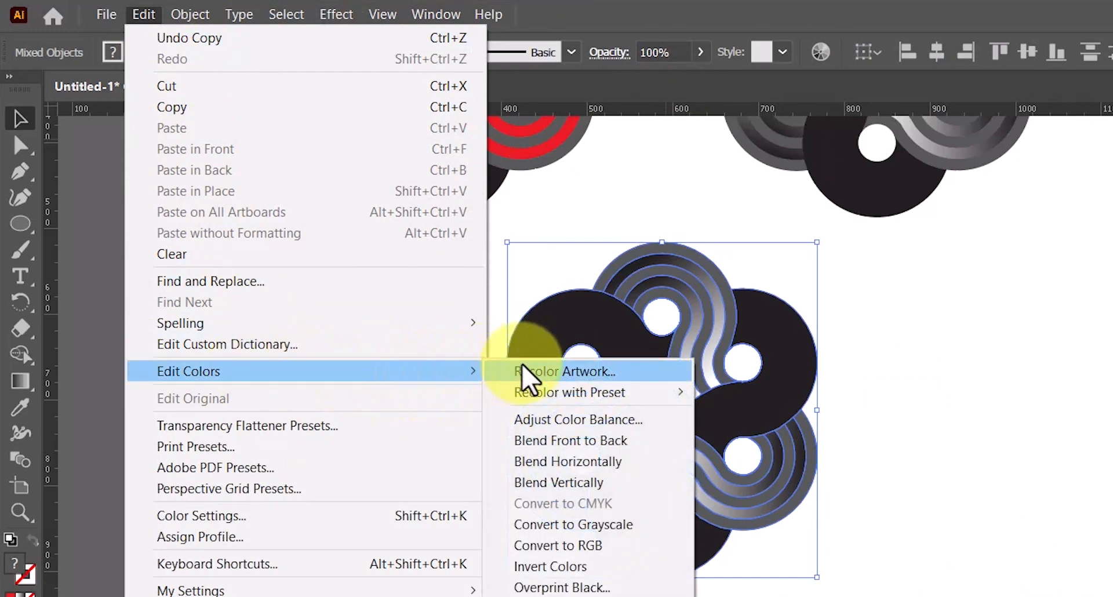
left_click(573, 428)
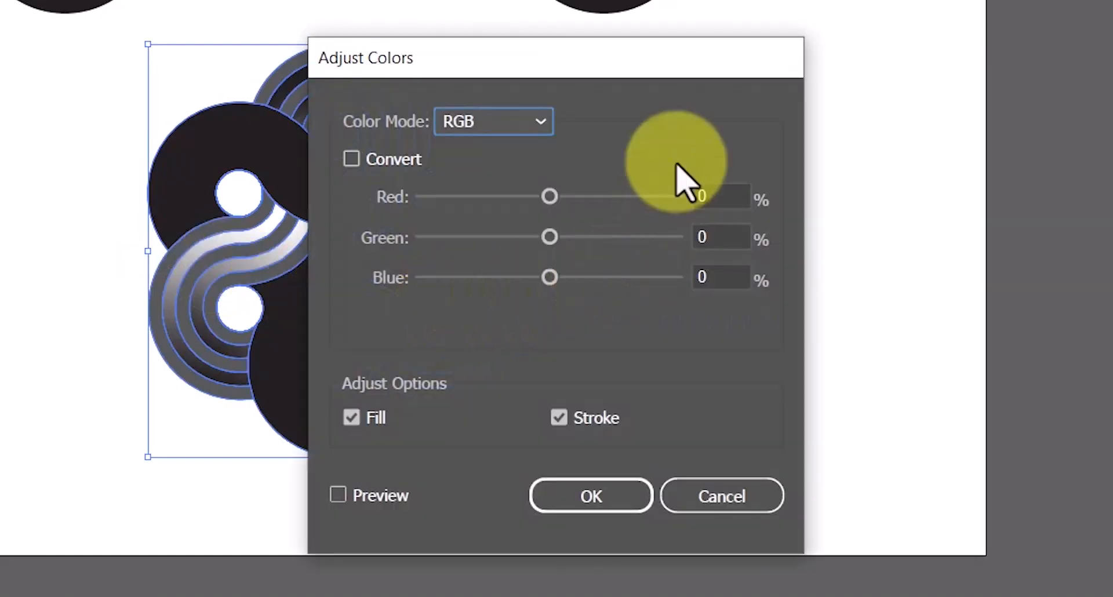
left_click_drag(650, 63, 939, 49)
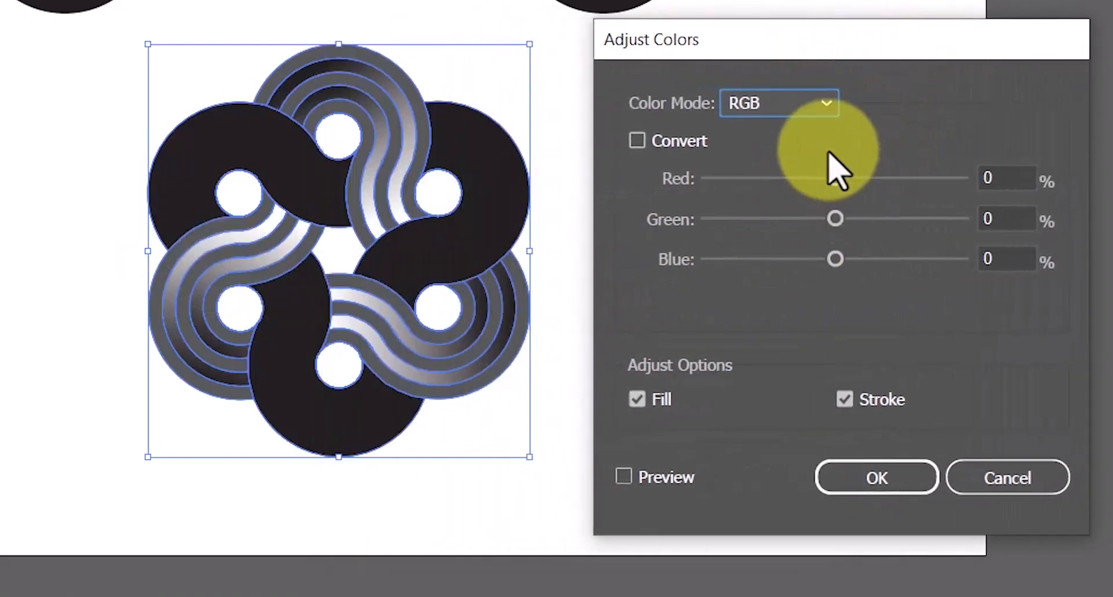
- Shift the lower emblem's RGB color balance to Red -41%, Green 8% and Blue -1% with the preview on, and apply it
left_click_drag(834, 178, 830, 178)
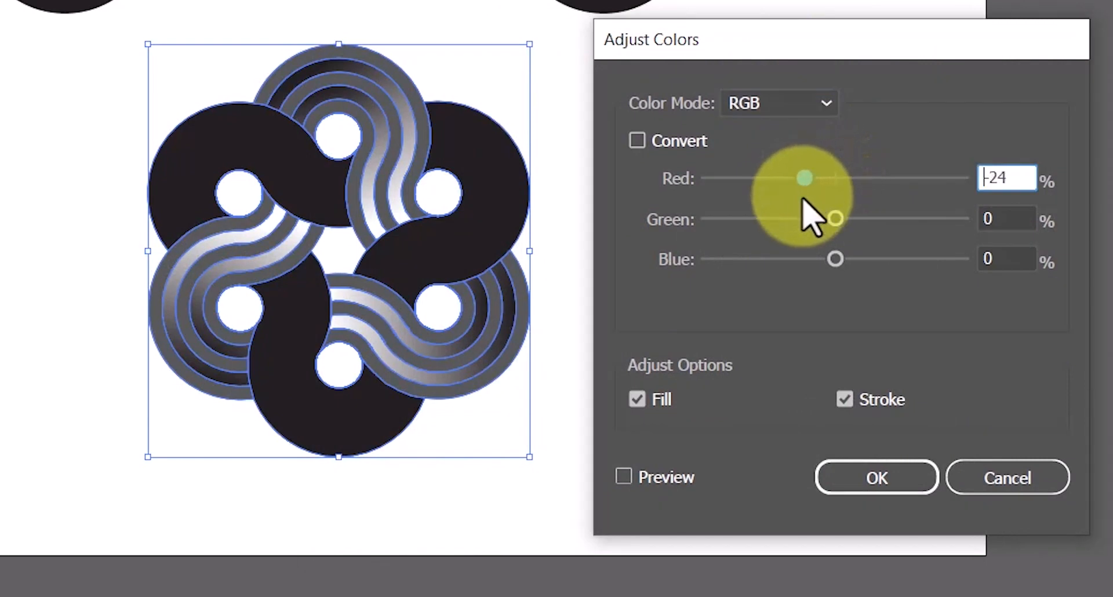
left_click(624, 476)
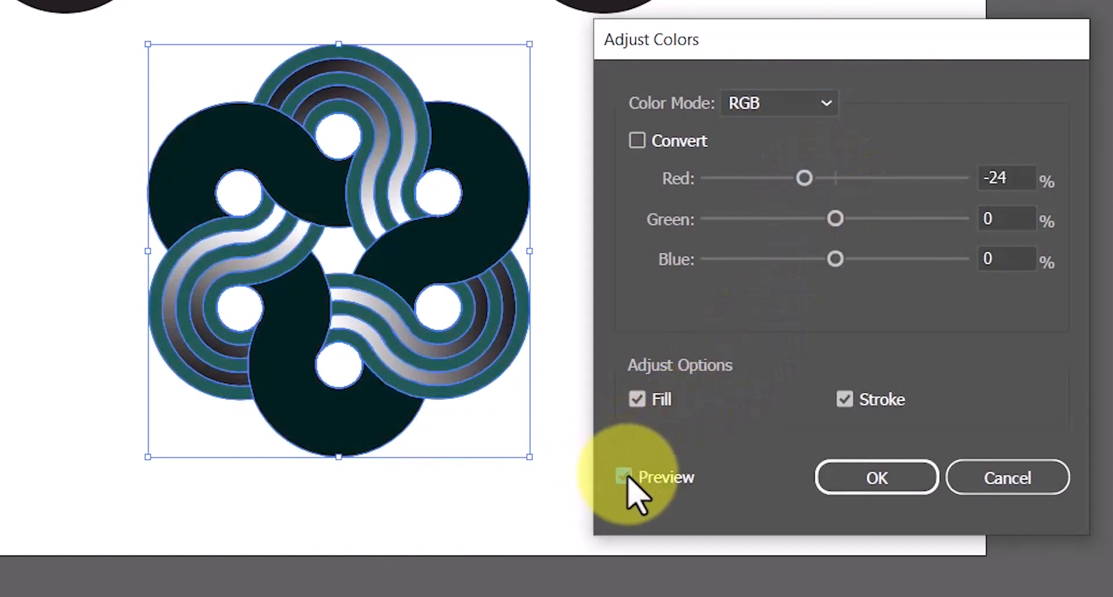
left_click_drag(835, 219, 881, 218)
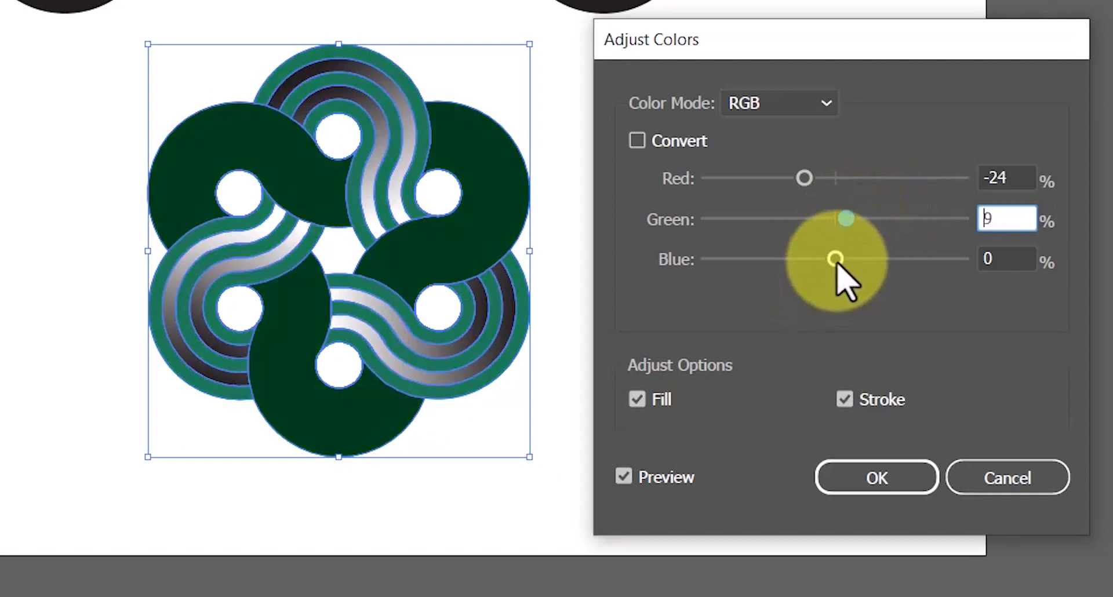
mouse_move(836, 265)
left_mouse_down()
mouse_move(810, 269)
mouse_move(939, 260)
mouse_move(873, 262)
mouse_move(843, 281)
left_mouse_up()
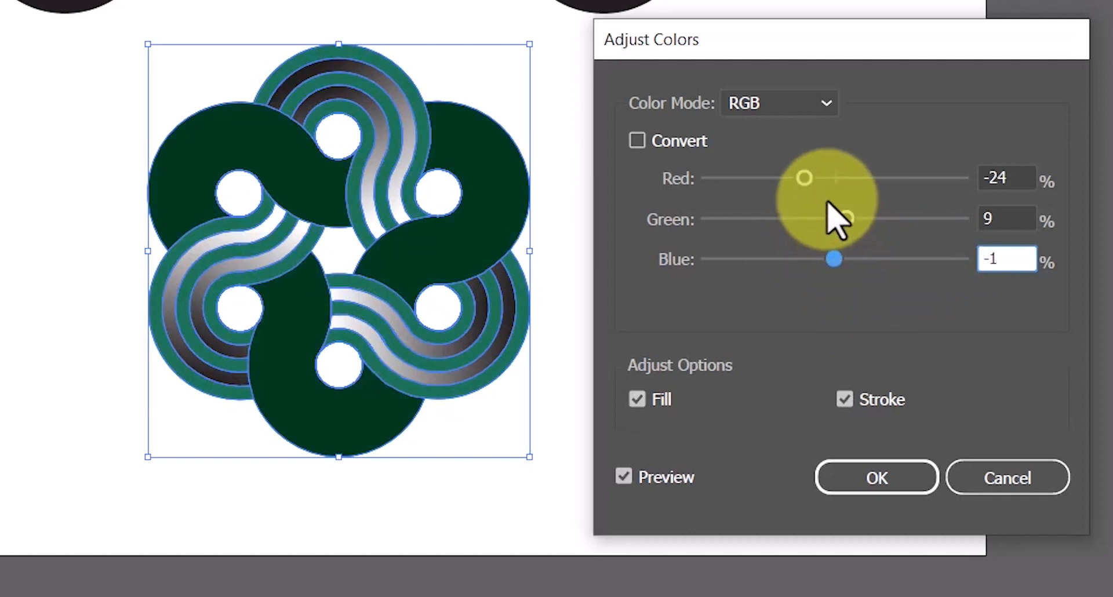
left_click(804, 178)
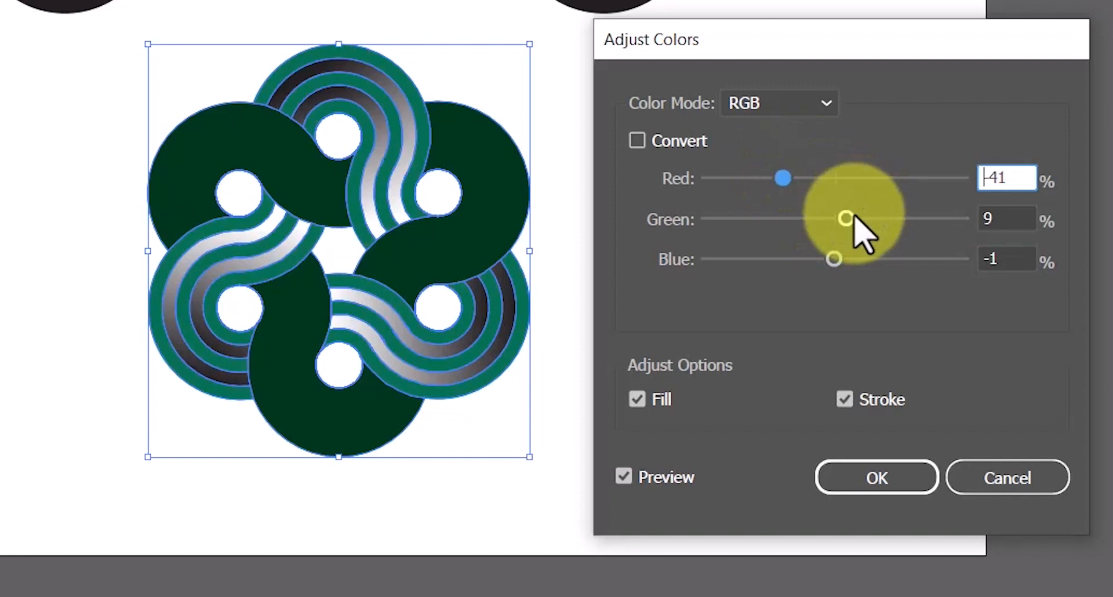
left_click_drag(869, 218, 851, 218)
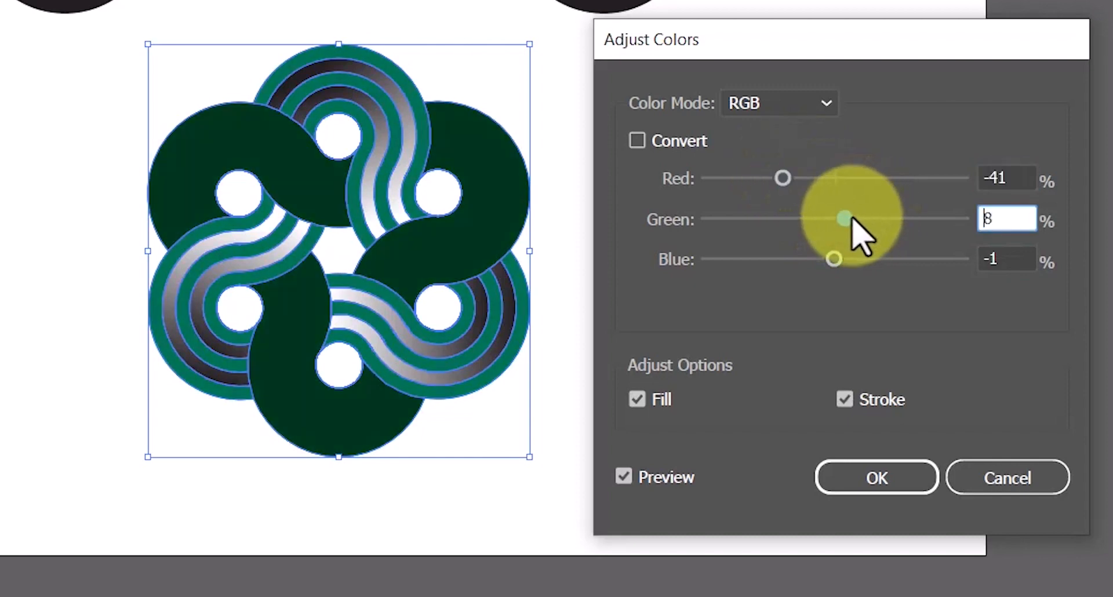
left_click(846, 485)
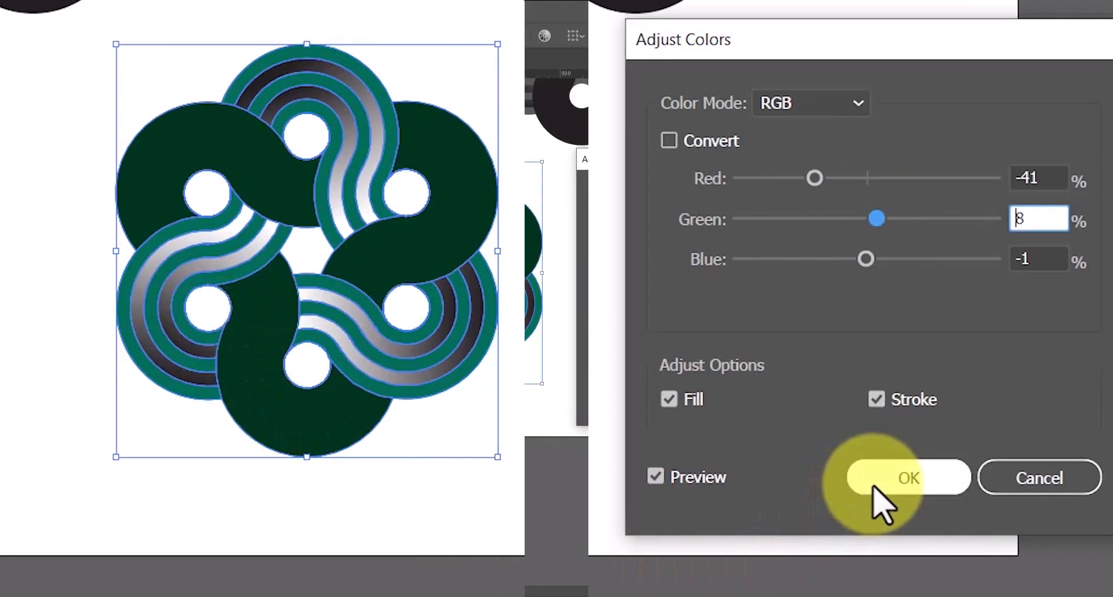